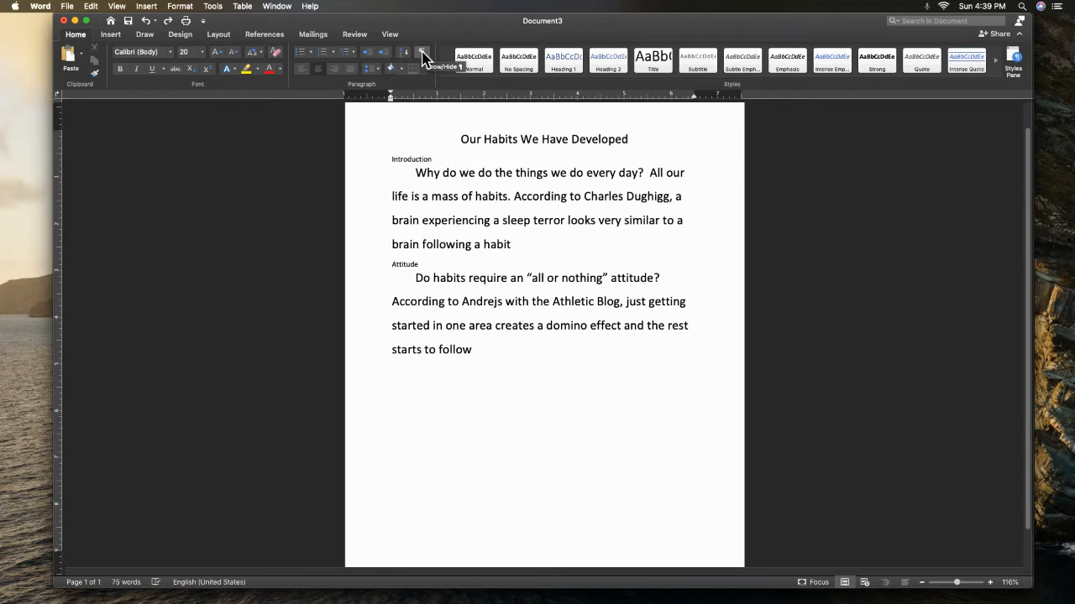
Show the formatting marks and insert the Classic automatic table of contents above the title "Our Habits We Have Developed"
{"action": "left_click", "coordinate": [422, 55]}
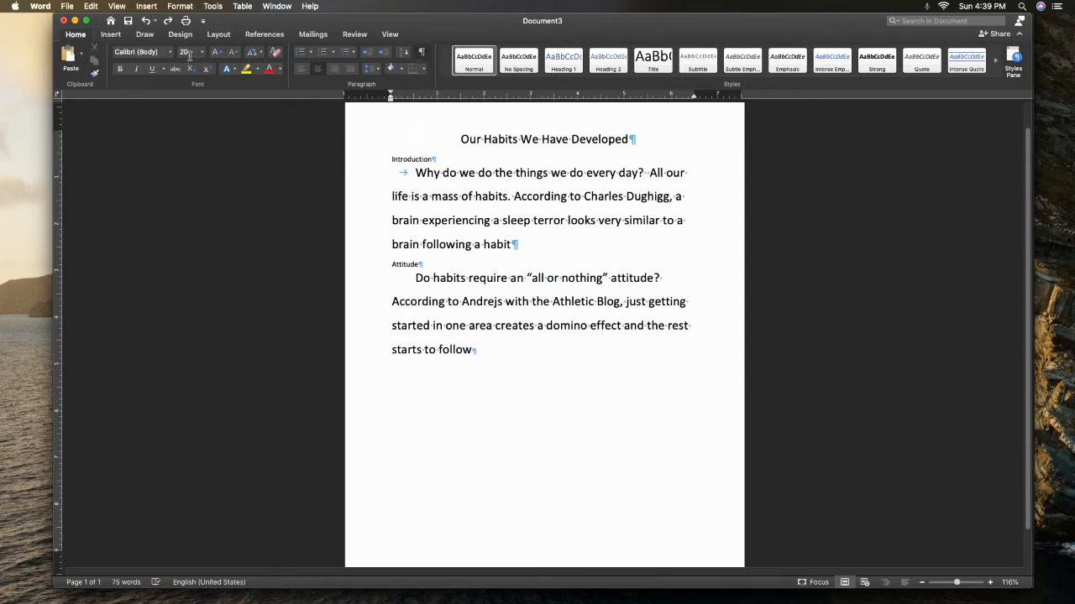
{"action": "left_click", "coordinate": [267, 37]}
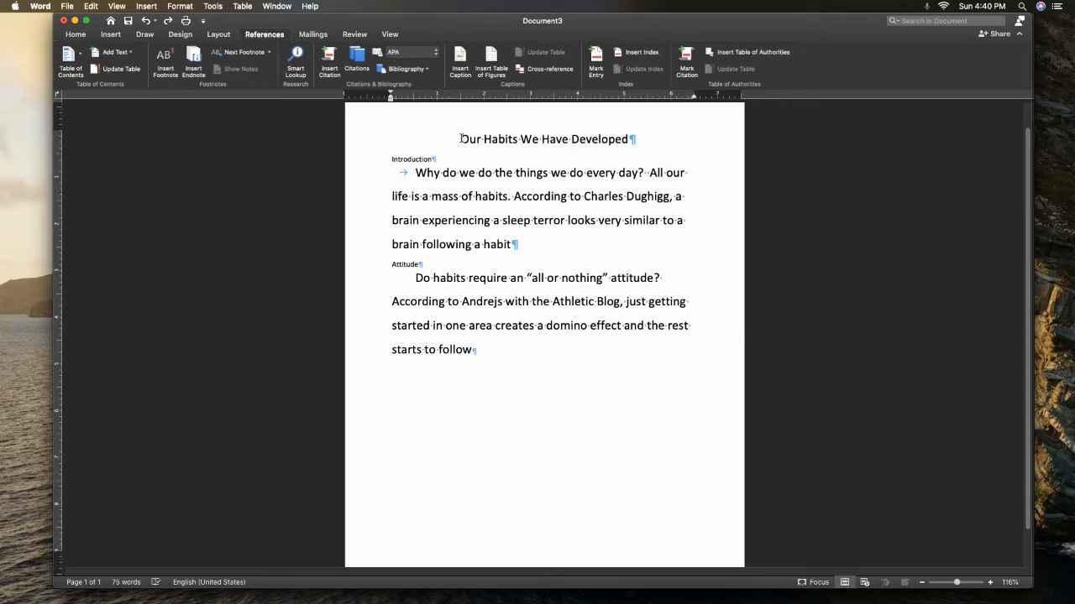
{"action": "left_click", "coordinate": [70, 59]}
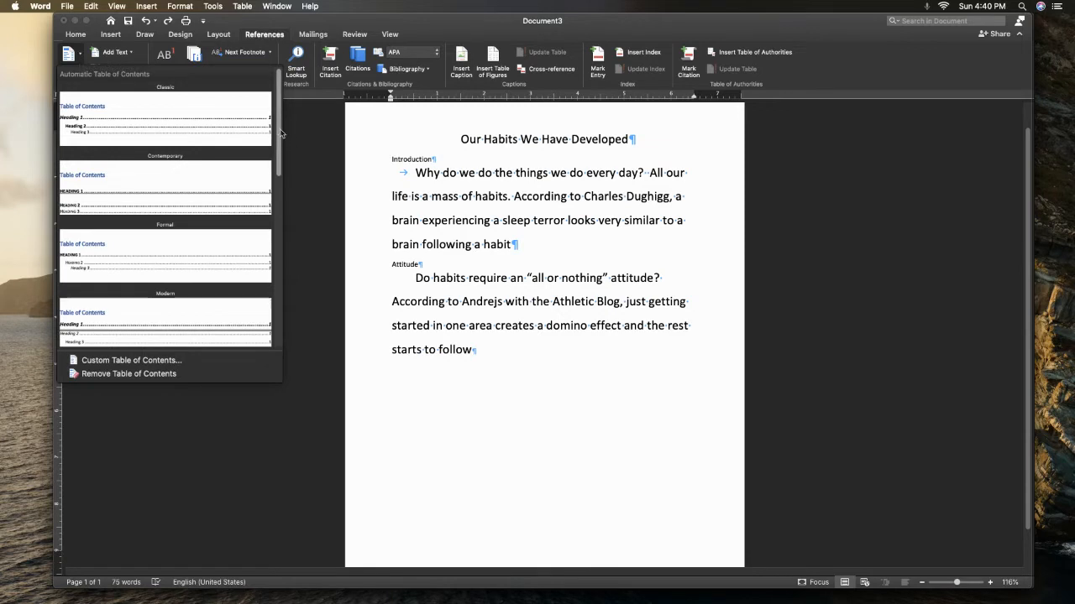
{"action": "scroll", "coordinate": [268, 139], "scroll_direction": "down", "scroll_amount": 5}
{"action": "scroll", "coordinate": [265, 144], "scroll_direction": "up", "scroll_amount": 3}
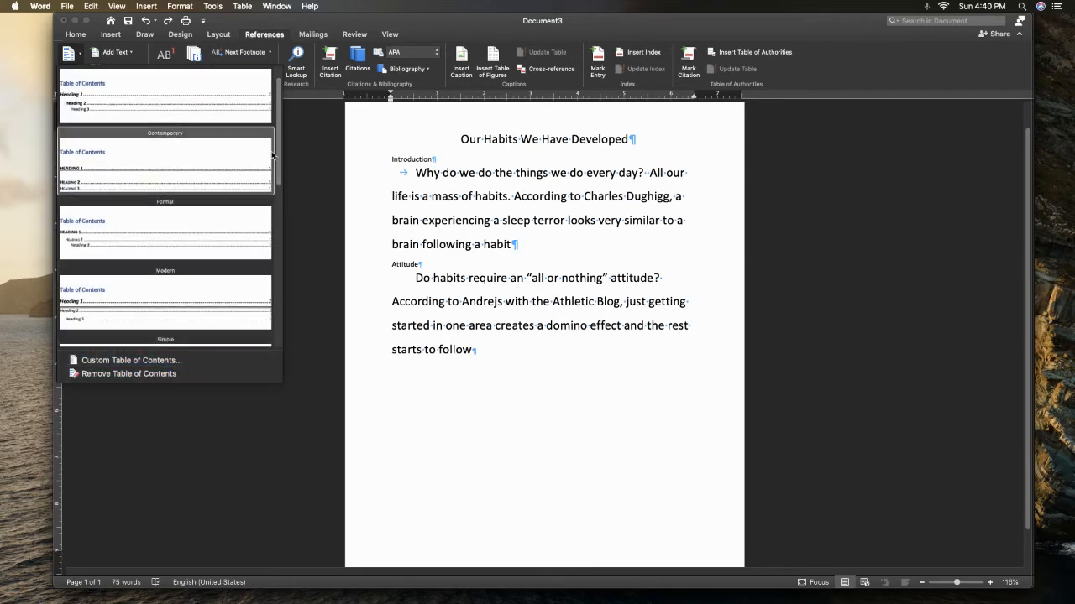
{"action": "scroll", "coordinate": [280, 126], "scroll_direction": "up", "scroll_amount": 2}
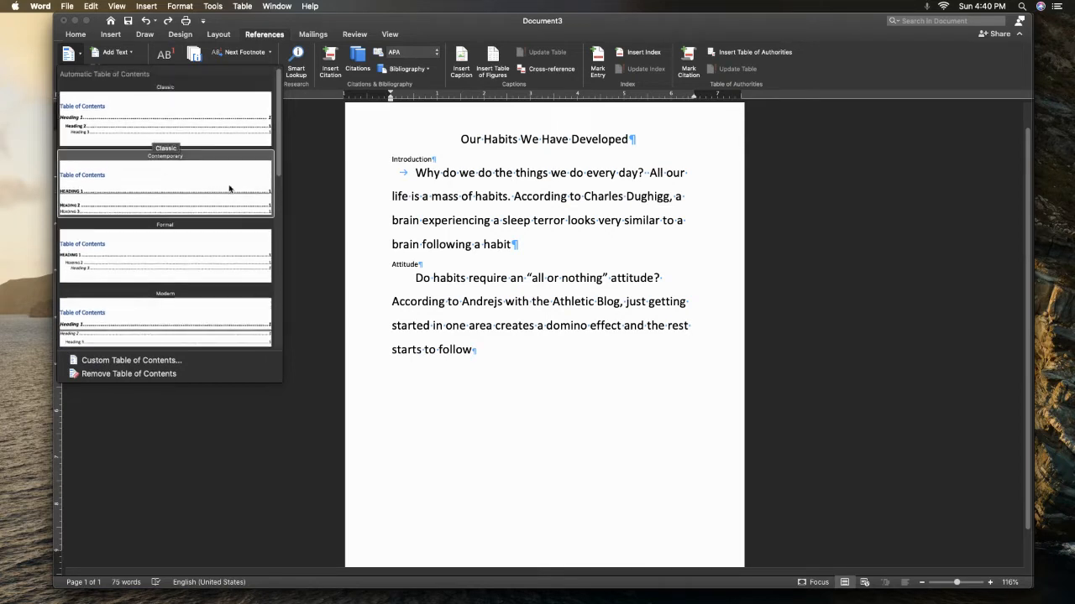
{"action": "left_click", "coordinate": [113, 123]}
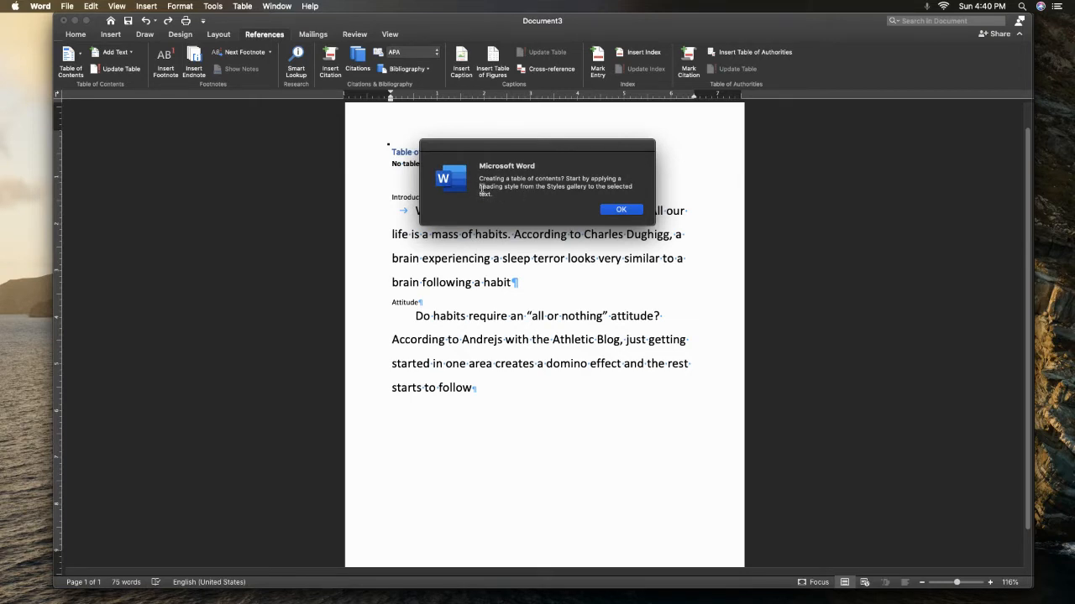
{"action": "left_click", "coordinate": [621, 210]}
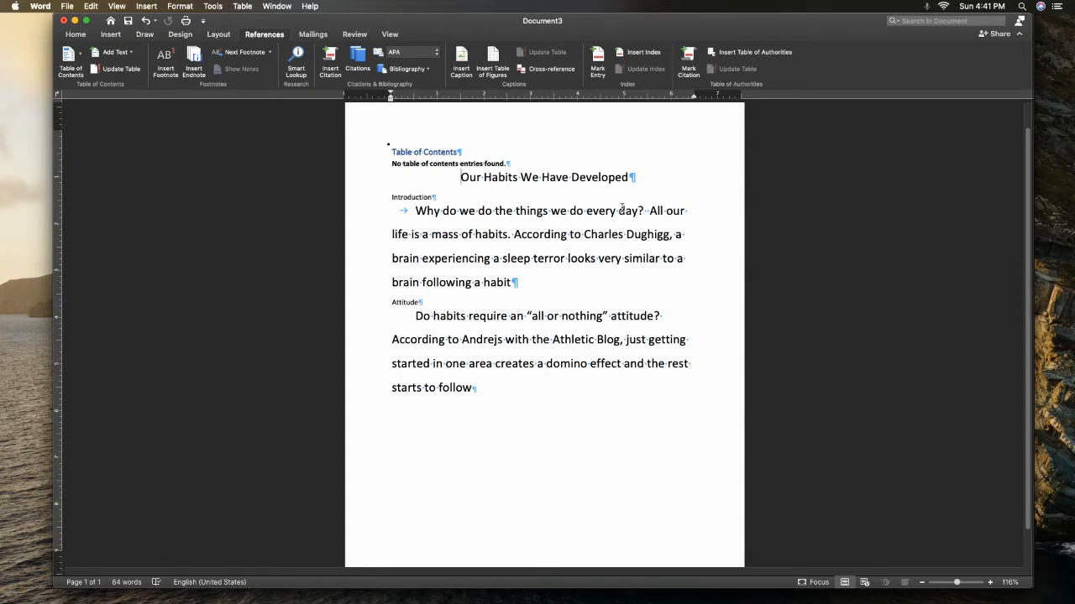
Insert a page break between the table of contents and the document title
{"action": "left_click", "coordinate": [111, 35]}
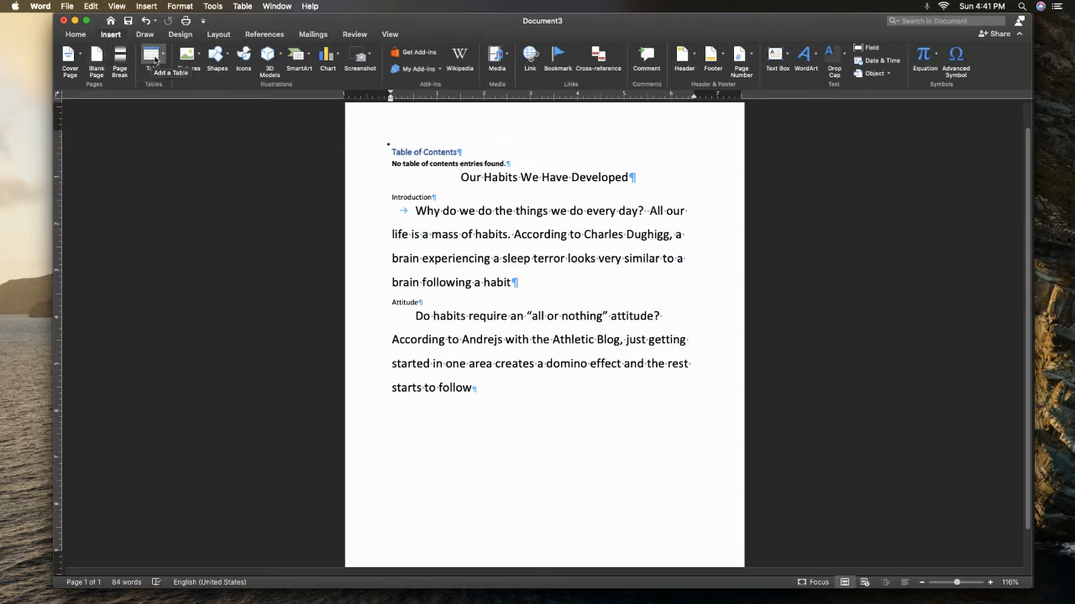
{"action": "left_click", "coordinate": [121, 60]}
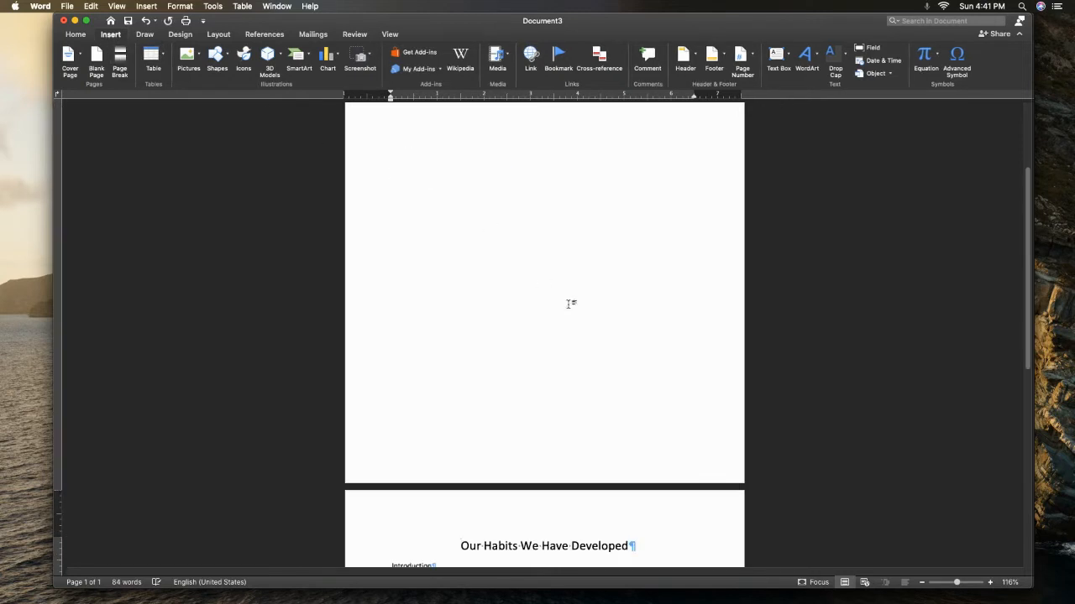
{"action": "scroll", "coordinate": [996, 188], "scroll_direction": "up", "scroll_amount": 5}
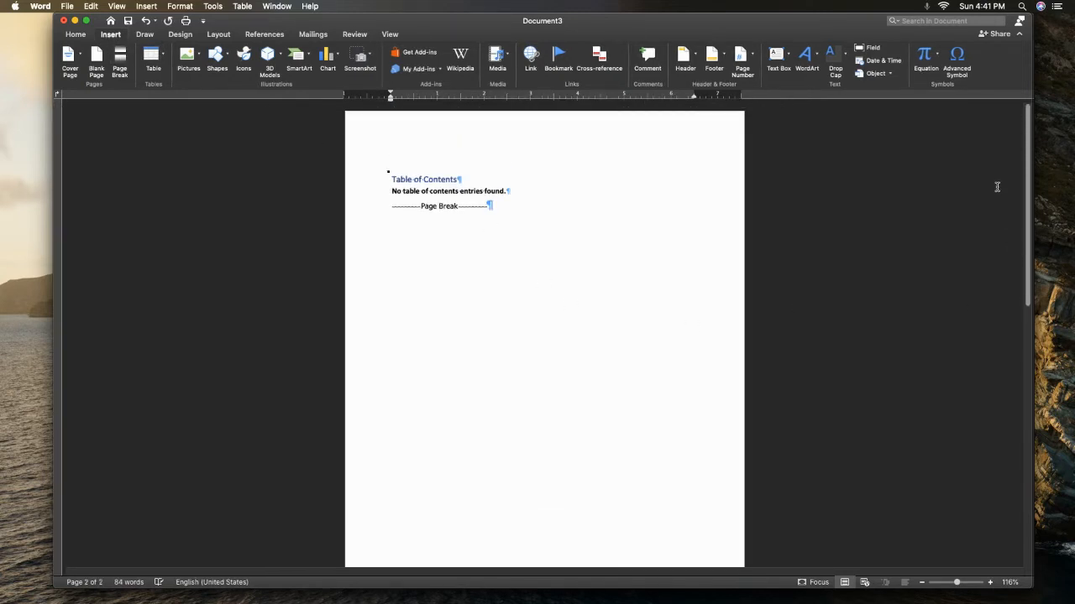
{"action": "scroll", "coordinate": [997, 202], "scroll_direction": "down", "scroll_amount": 10}
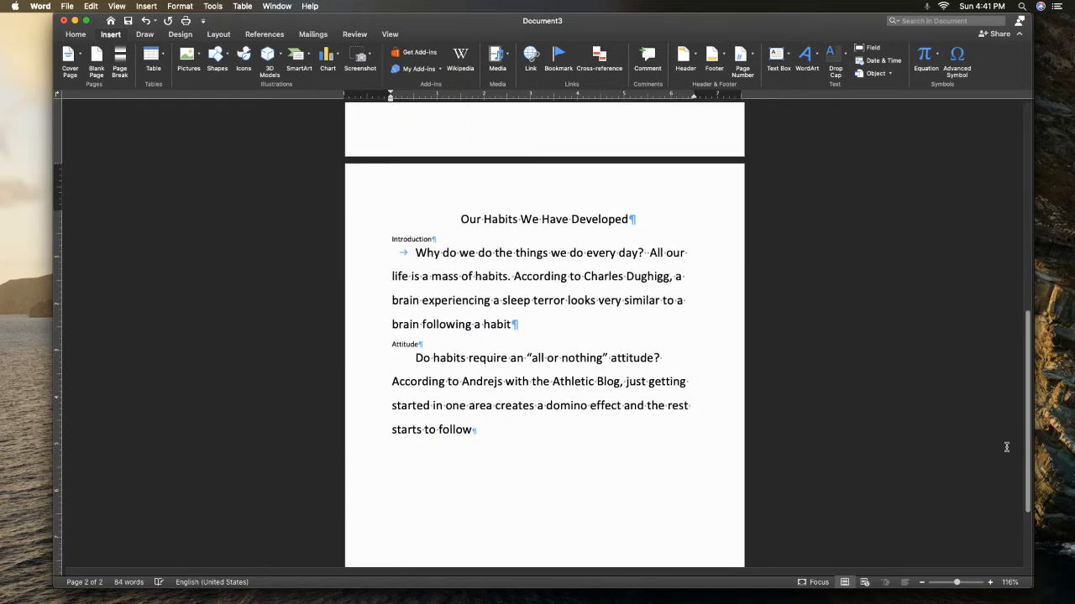
{"action": "scroll", "coordinate": [1005, 447], "scroll_direction": "up", "scroll_amount": 10}
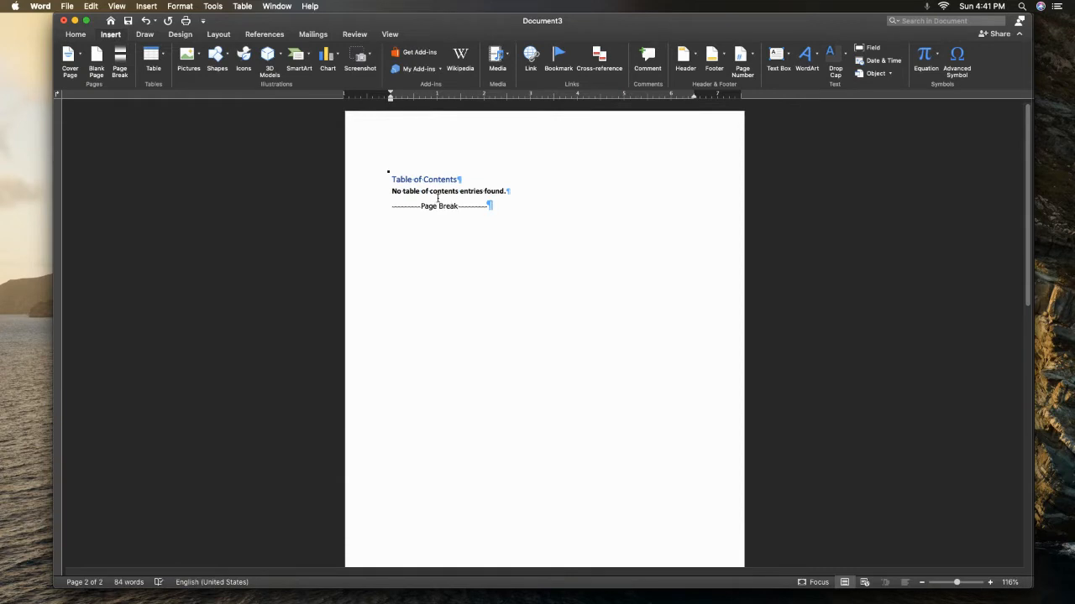
{"action": "left_click", "coordinate": [437, 198]}
Apply the Heading 1 style to the "Introduction" and "Attitude" section headings
{"action": "left_click_drag", "start_coordinate": [1028, 260], "coordinate": [1011, 445]}
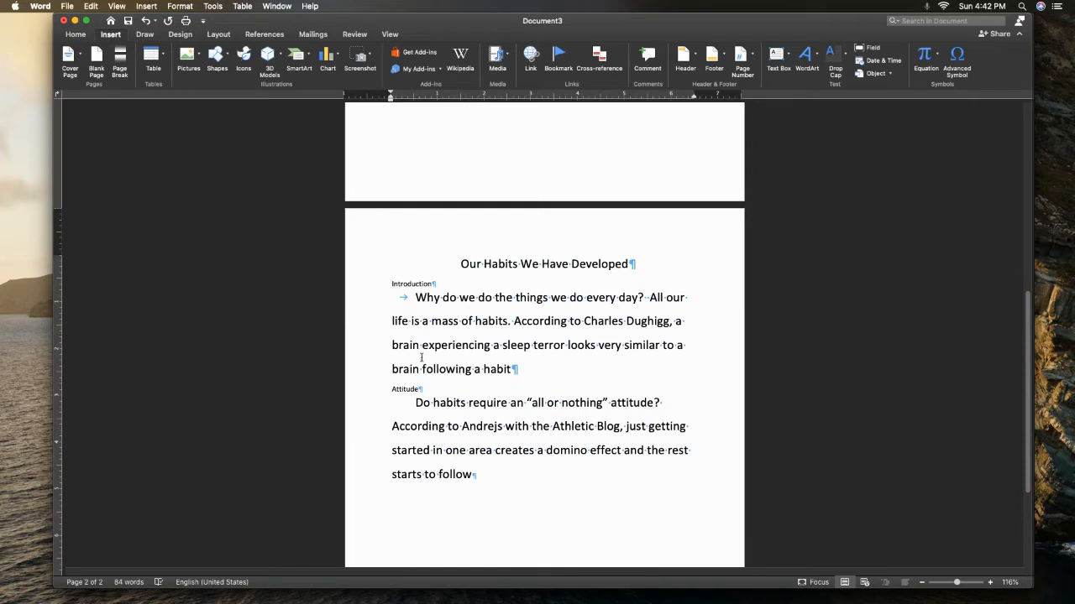
{"action": "left_click", "coordinate": [74, 34]}
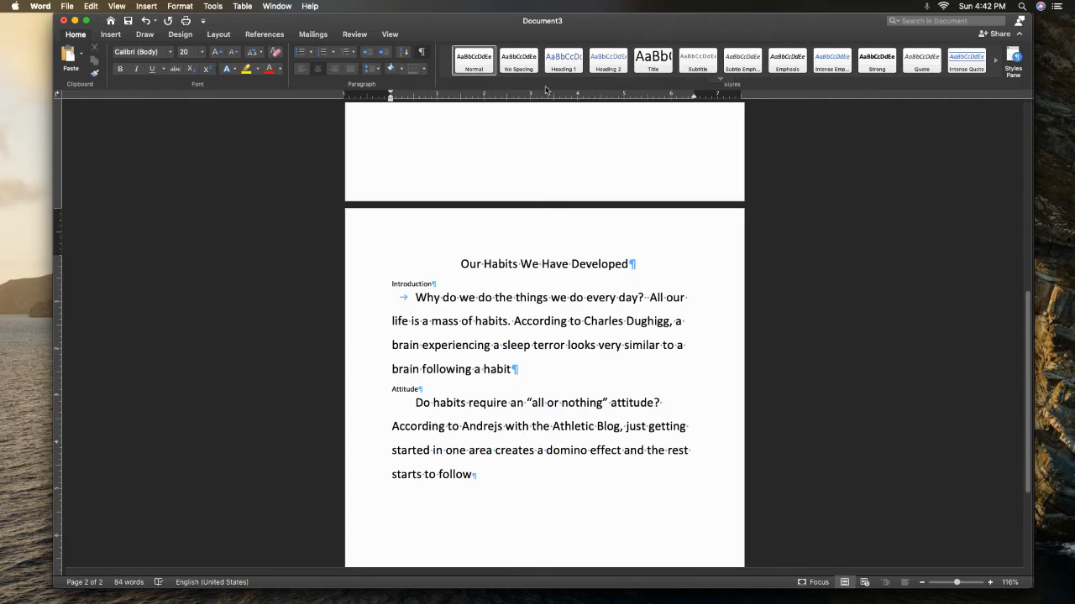
{"action": "left_click", "coordinate": [454, 263]}
{"action": "left_click_drag", "start_coordinate": [435, 286], "coordinate": [383, 279]}
{"action": "left_click", "coordinate": [560, 67]}
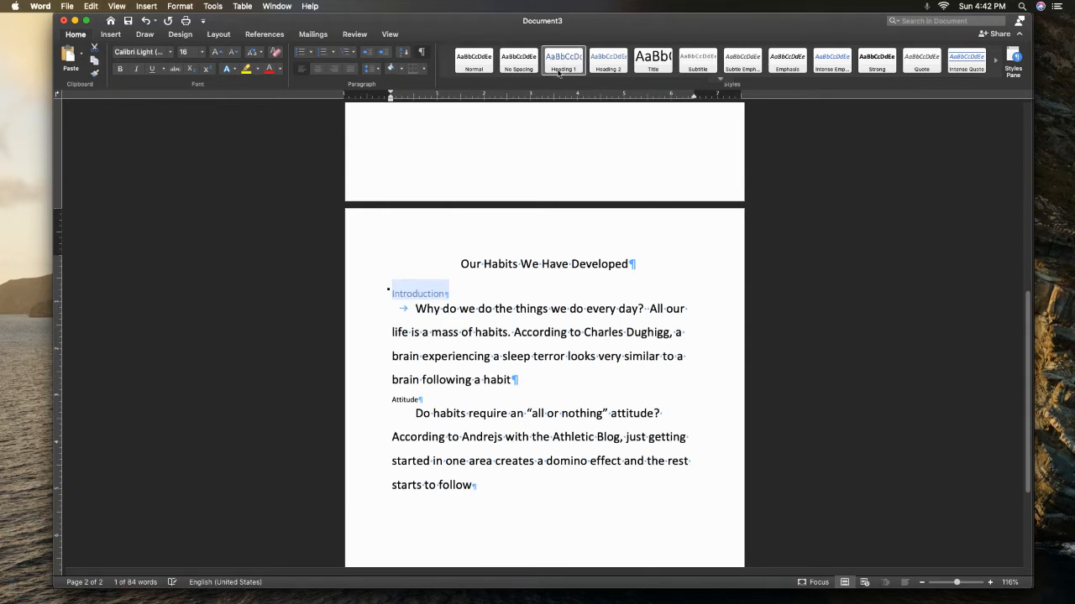
{"action": "left_click", "coordinate": [398, 399]}
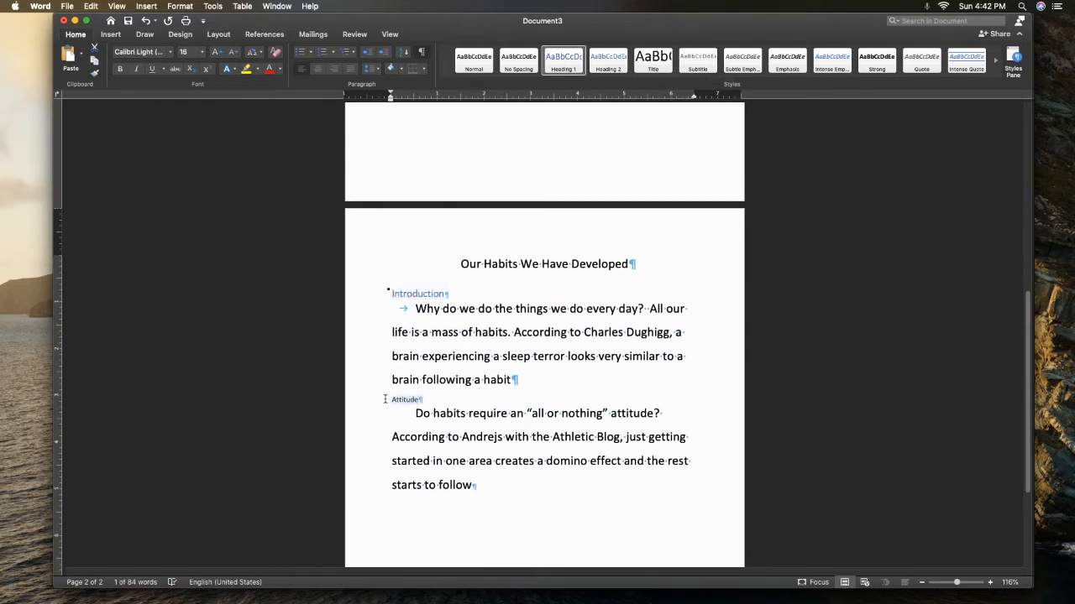
{"action": "left_click", "coordinate": [572, 60]}
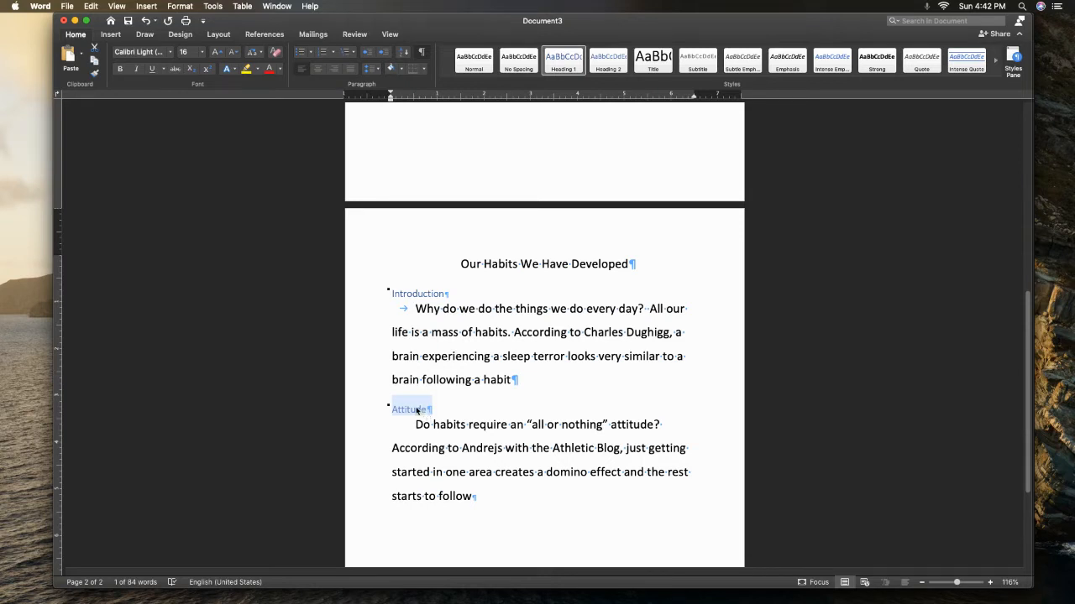
Update the table of contents on the first page so it lists the styled headings
{"action": "left_click_drag", "start_coordinate": [1028, 342], "coordinate": [1018, 158]}
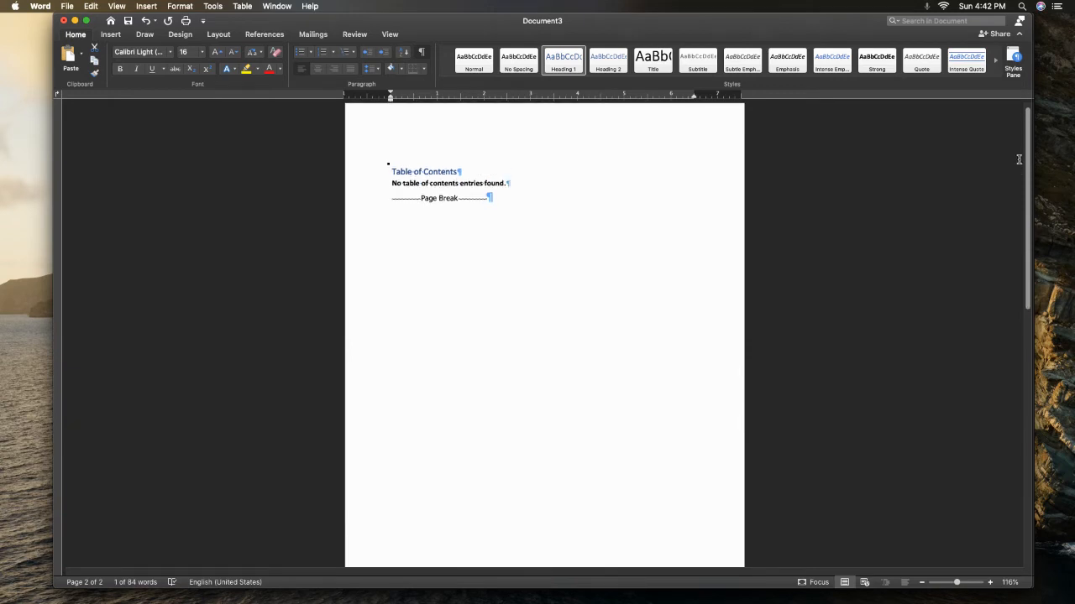
{"action": "scroll", "coordinate": [1018, 159], "scroll_direction": "down", "scroll_amount": 10}
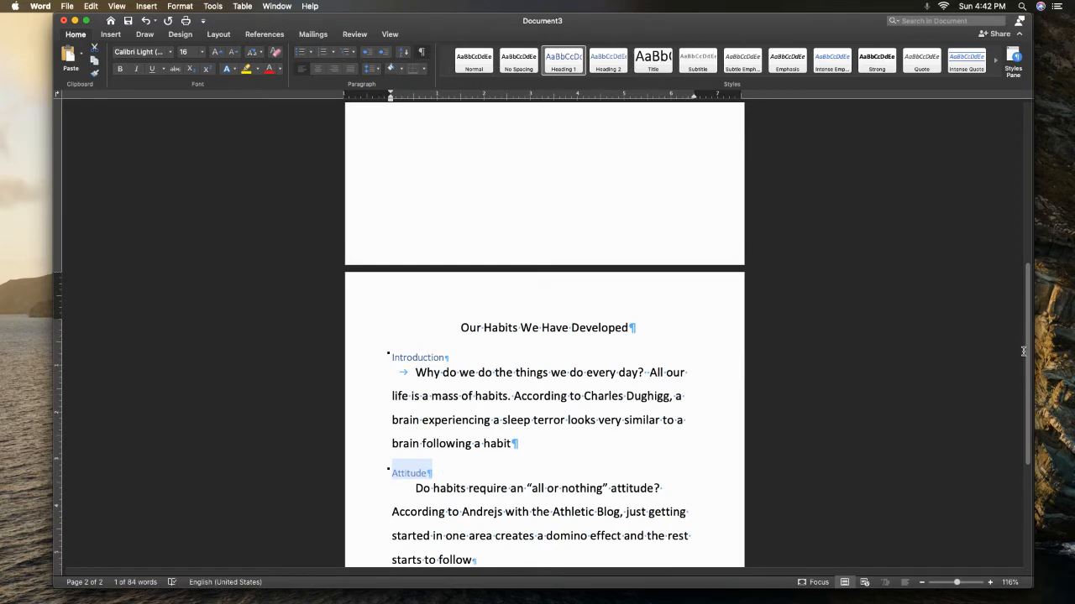
{"action": "scroll", "coordinate": [802, 167], "scroll_direction": "up", "scroll_amount": 10}
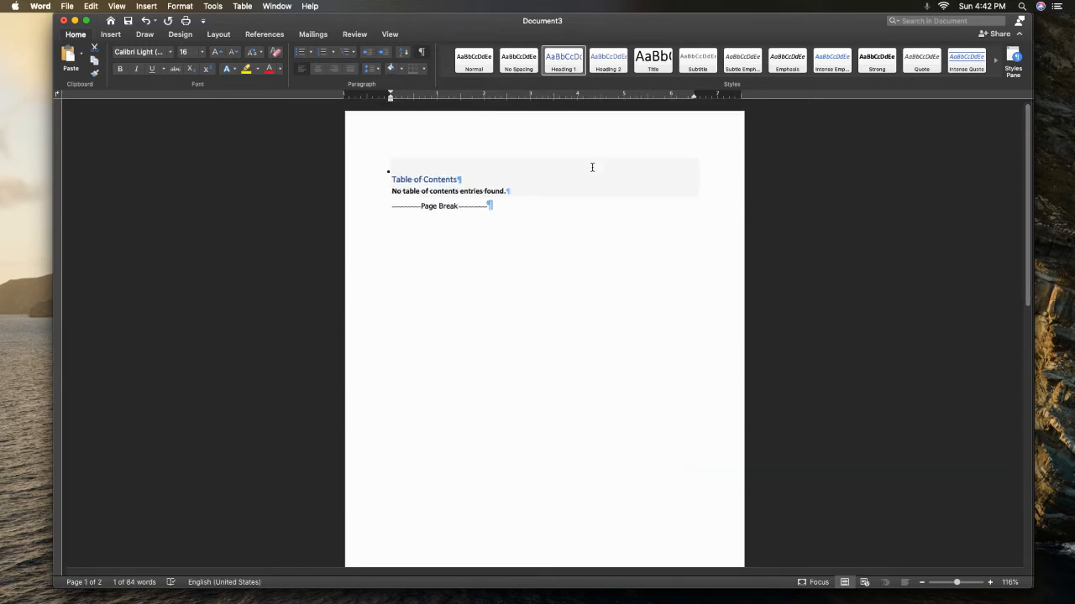
{"action": "left_click", "coordinate": [434, 168]}
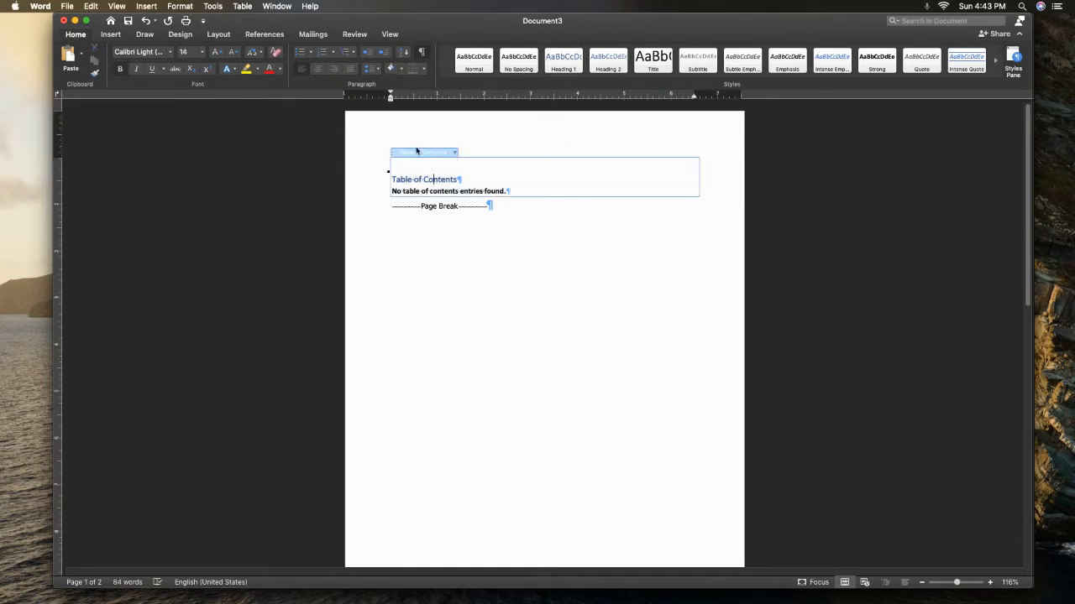
{"action": "left_click", "coordinate": [265, 34]}
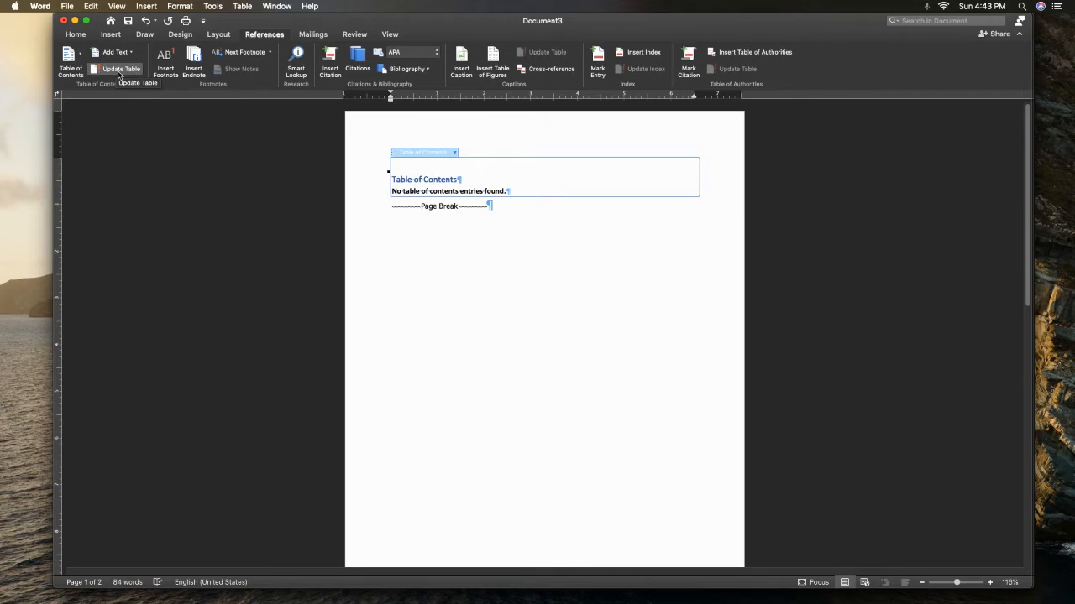
{"action": "left_click", "coordinate": [118, 74]}
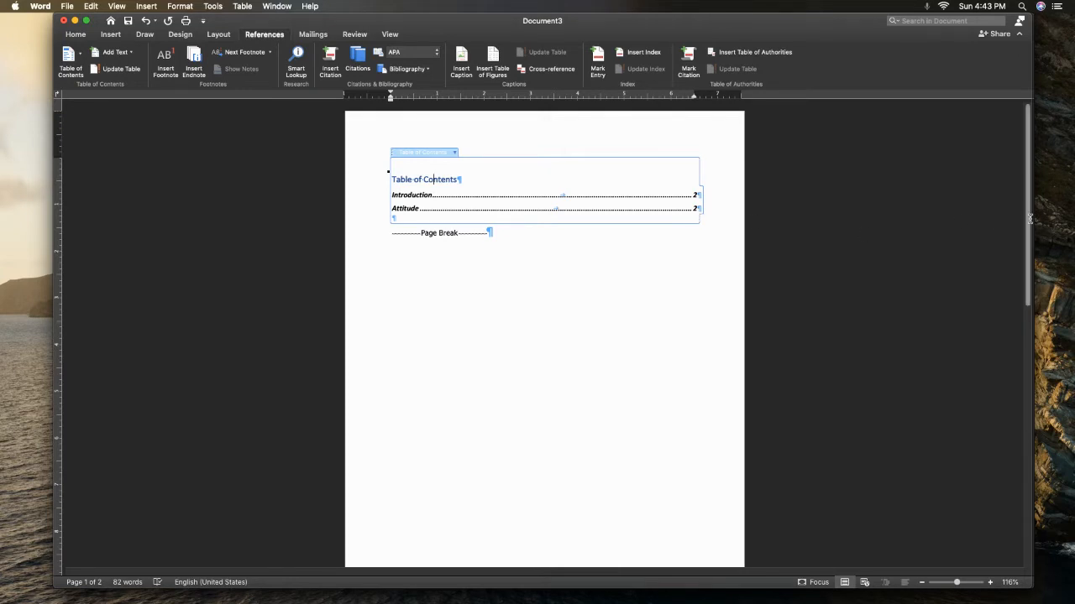
Run Smart Lookup on the word "habits" in the Introduction paragraph
{"action": "scroll", "coordinate": [1029, 219], "scroll_direction": "down", "scroll_amount": 1}
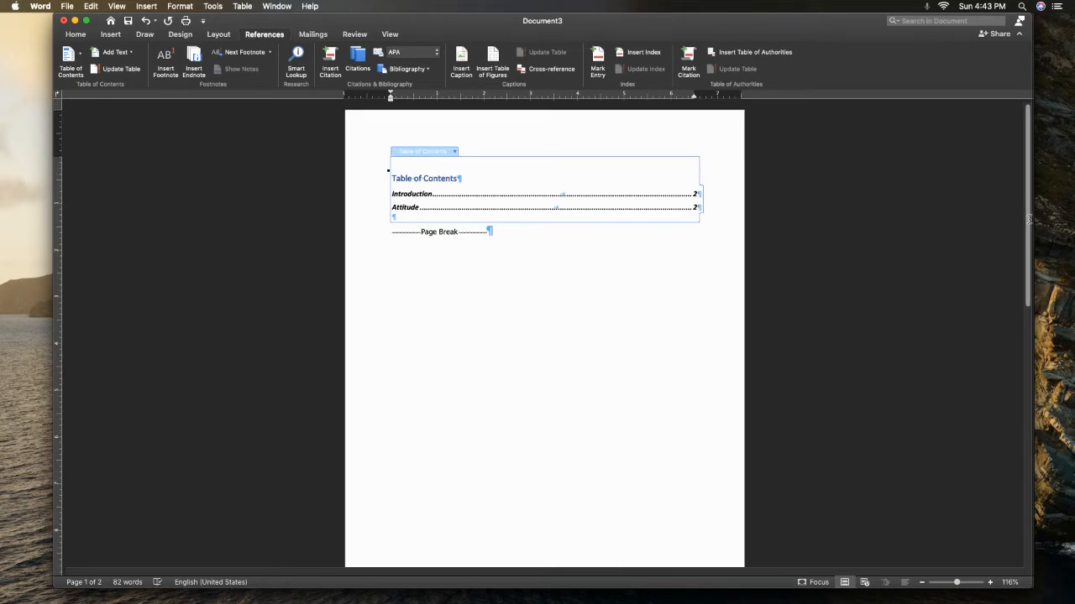
{"action": "scroll", "coordinate": [1030, 219], "scroll_direction": "down", "scroll_amount": 2}
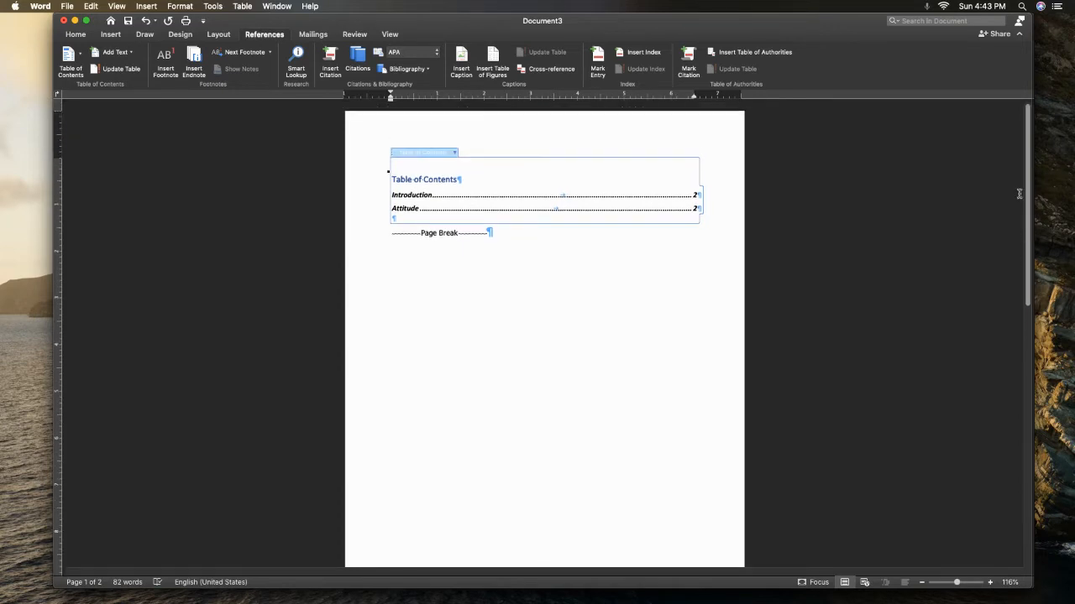
{"action": "scroll", "coordinate": [1012, 233], "scroll_direction": "down", "scroll_amount": 10}
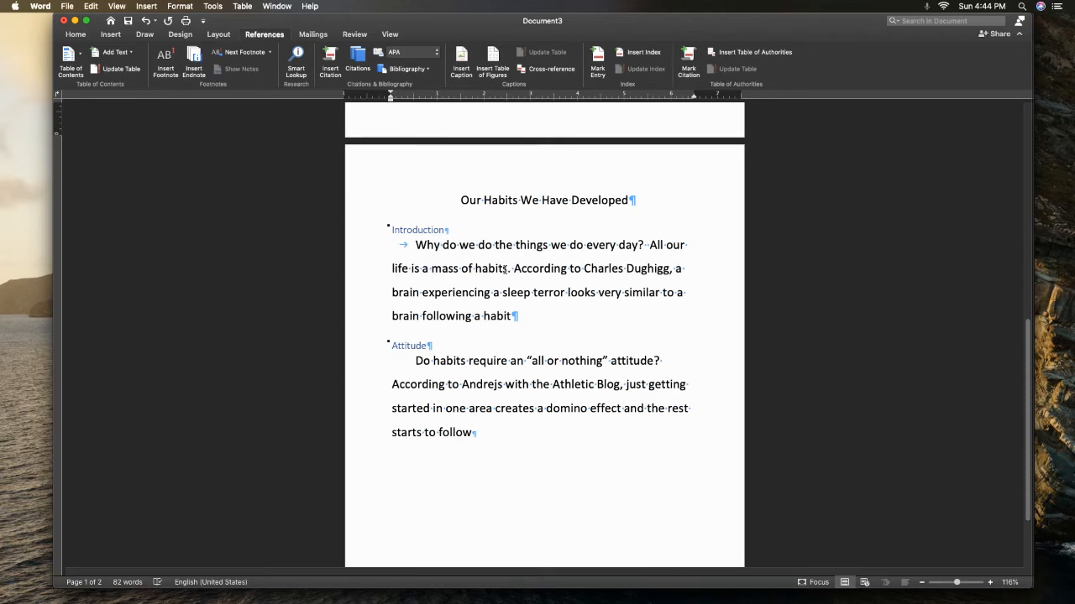
{"action": "left_click_drag", "start_coordinate": [508, 268], "coordinate": [475, 267]}
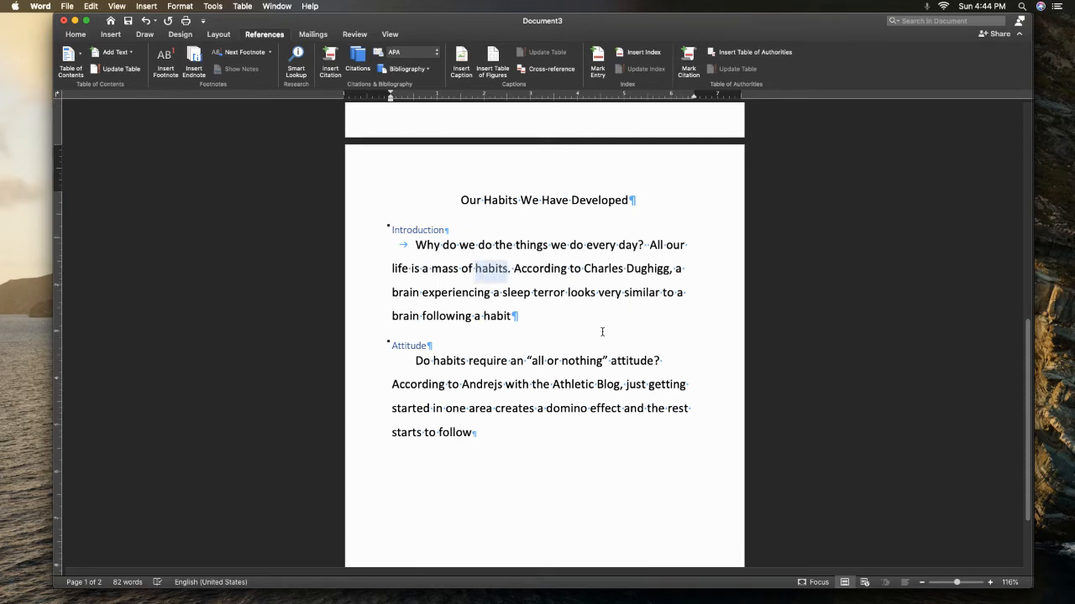
{"action": "left_click", "coordinate": [298, 59]}
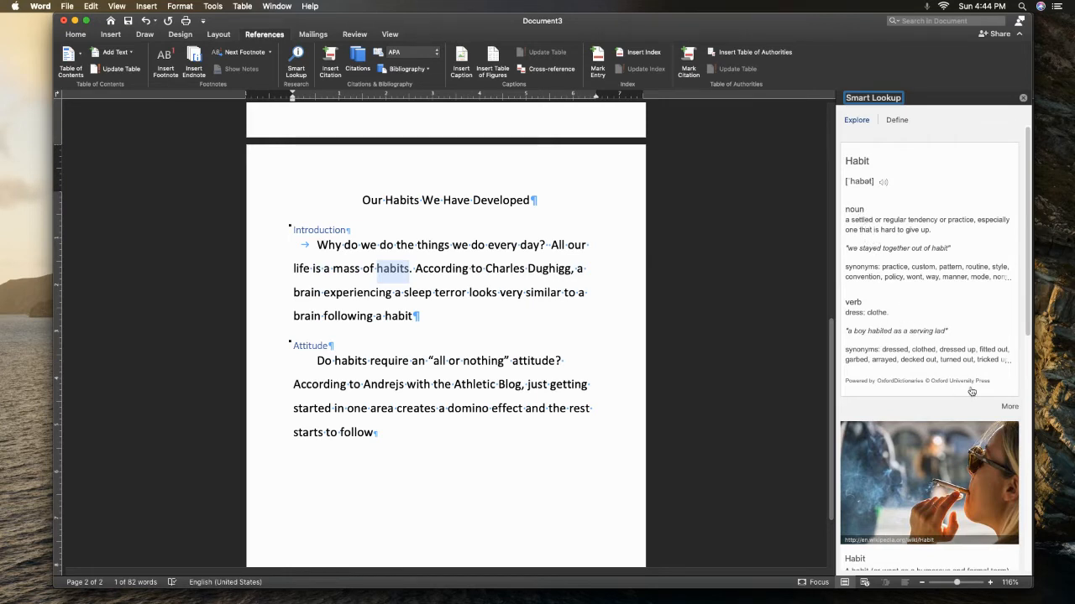
Review the definitions, Wikipedia, image and web results in Smart Lookup, and close it
{"action": "scroll", "coordinate": [1022, 345], "scroll_direction": "down", "scroll_amount": 3}
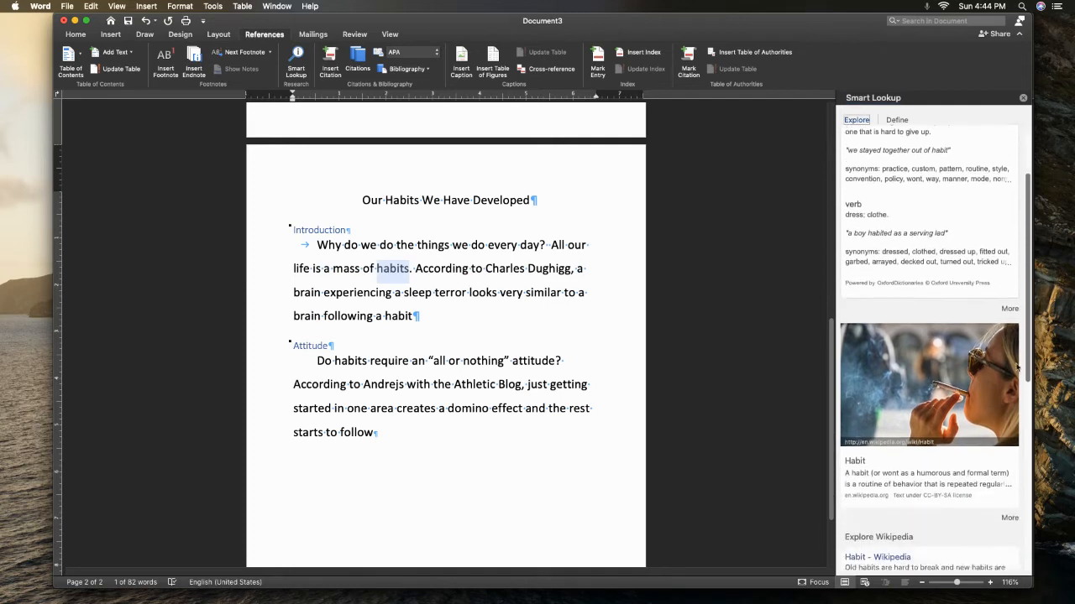
{"action": "scroll", "coordinate": [1018, 367], "scroll_direction": "down", "scroll_amount": 3}
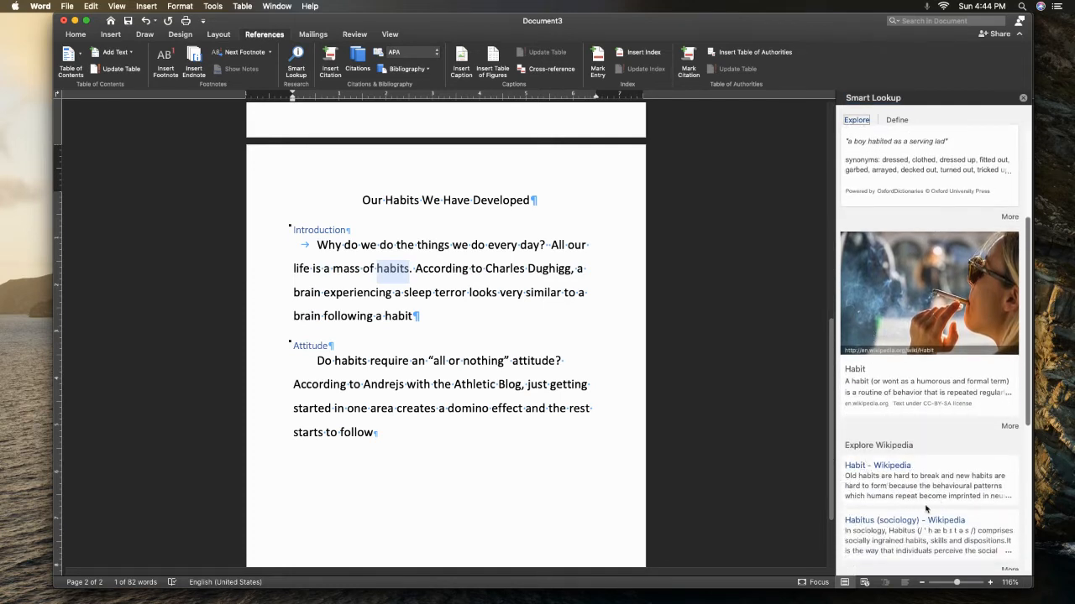
{"action": "left_click_drag", "start_coordinate": [1028, 425], "coordinate": [1017, 529]}
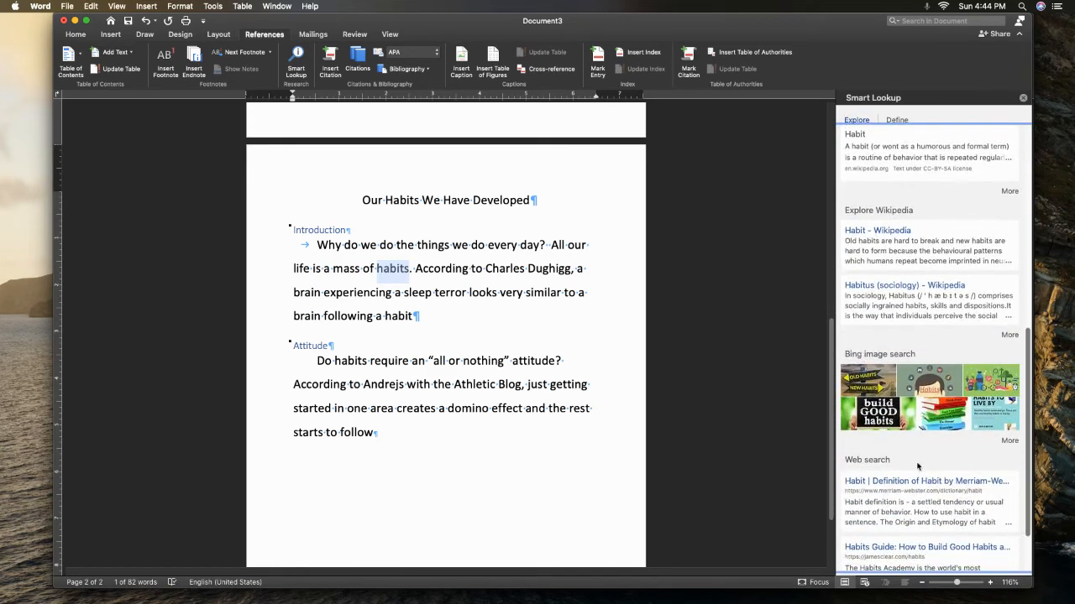
{"action": "left_click_drag", "start_coordinate": [1029, 476], "coordinate": [991, 276]}
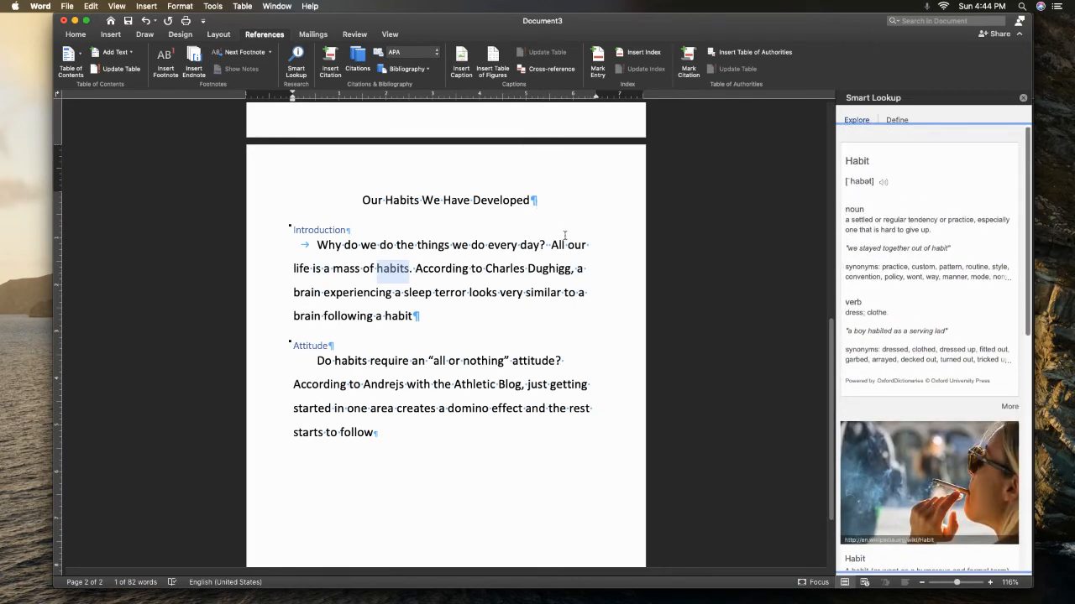
{"action": "scroll", "coordinate": [764, 302], "scroll_direction": "up", "scroll_amount": 10}
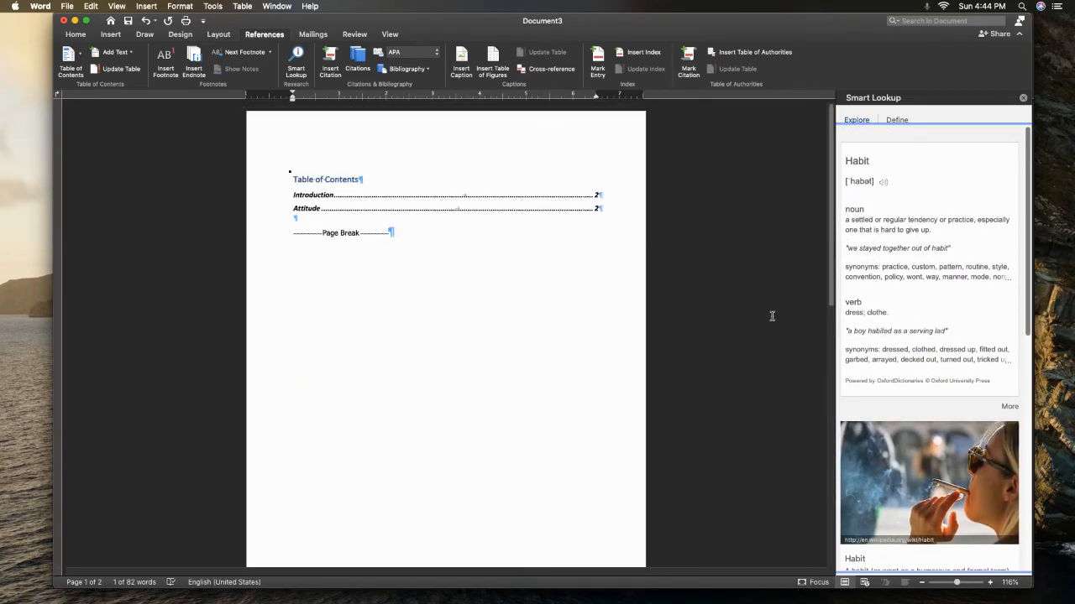
{"action": "scroll", "coordinate": [771, 316], "scroll_direction": "down", "scroll_amount": 10}
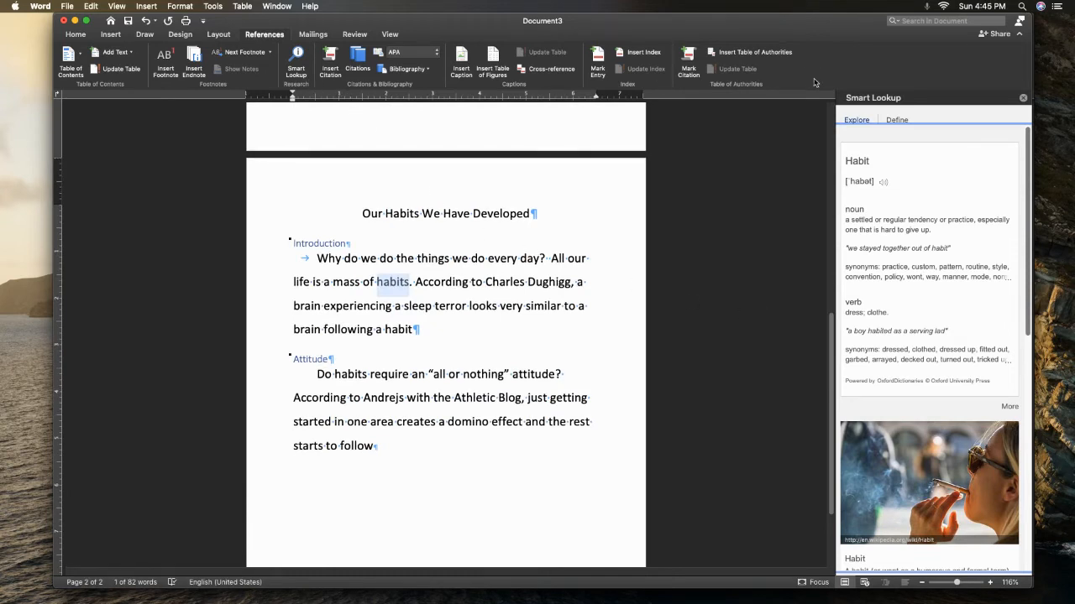
{"action": "left_click", "coordinate": [1022, 99]}
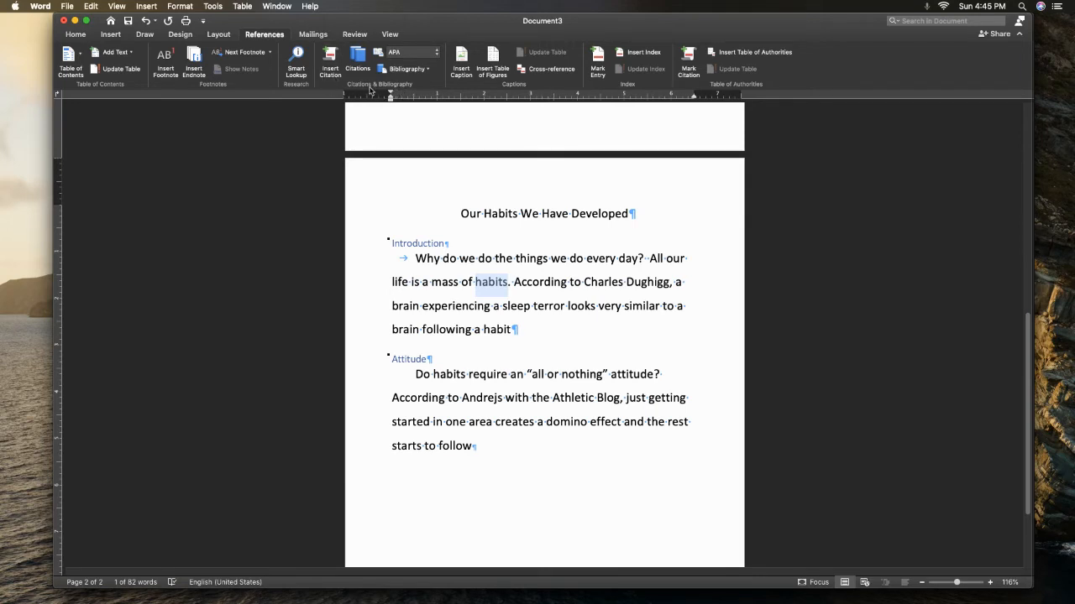
Add a period at the end of the Introduction paragraph and start a citation before it with Book as the source type
{"action": "left_click", "coordinate": [543, 341]}
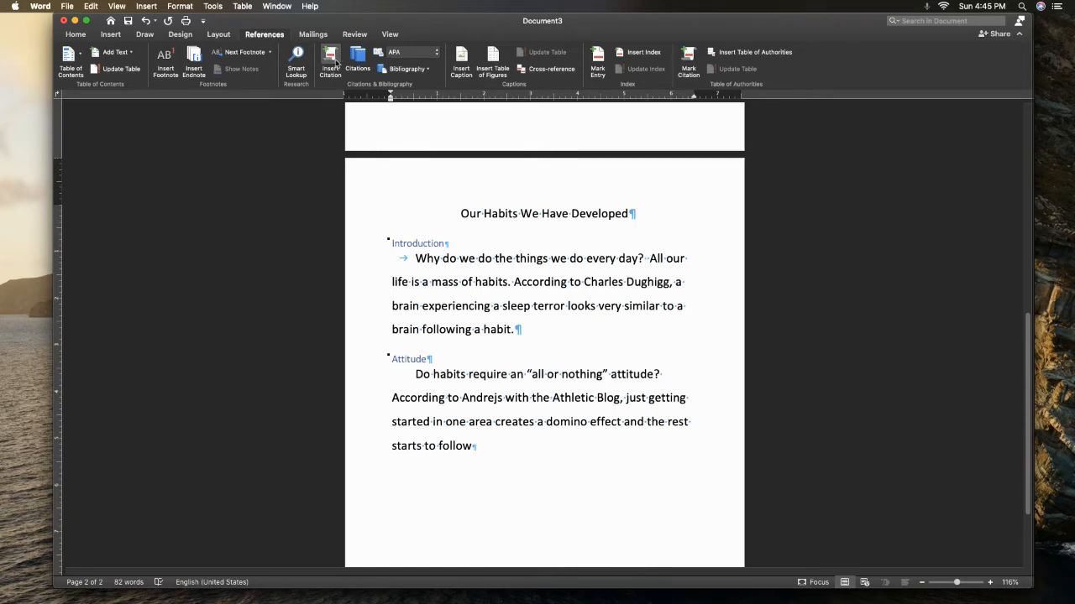
{"action": "left_click", "coordinate": [331, 60]}
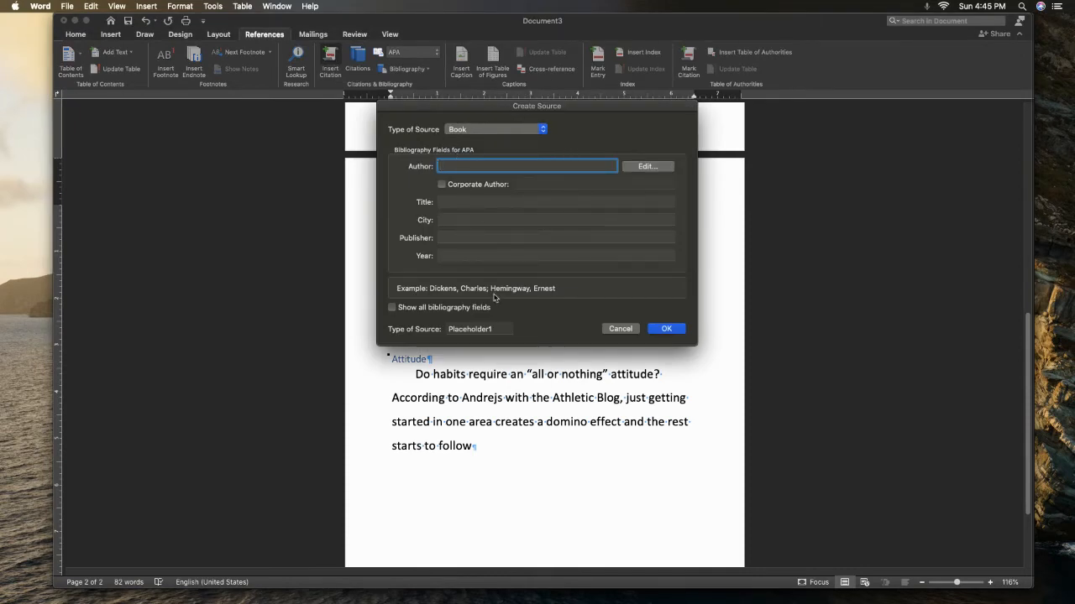
{"action": "left_click", "coordinate": [497, 132]}
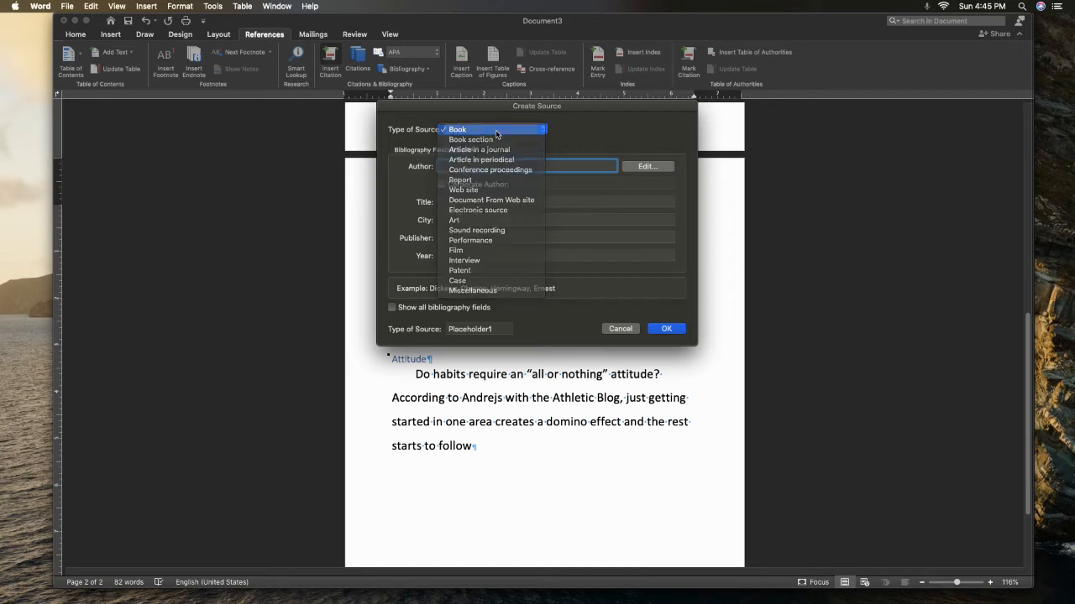
{"action": "left_click", "coordinate": [496, 131]}
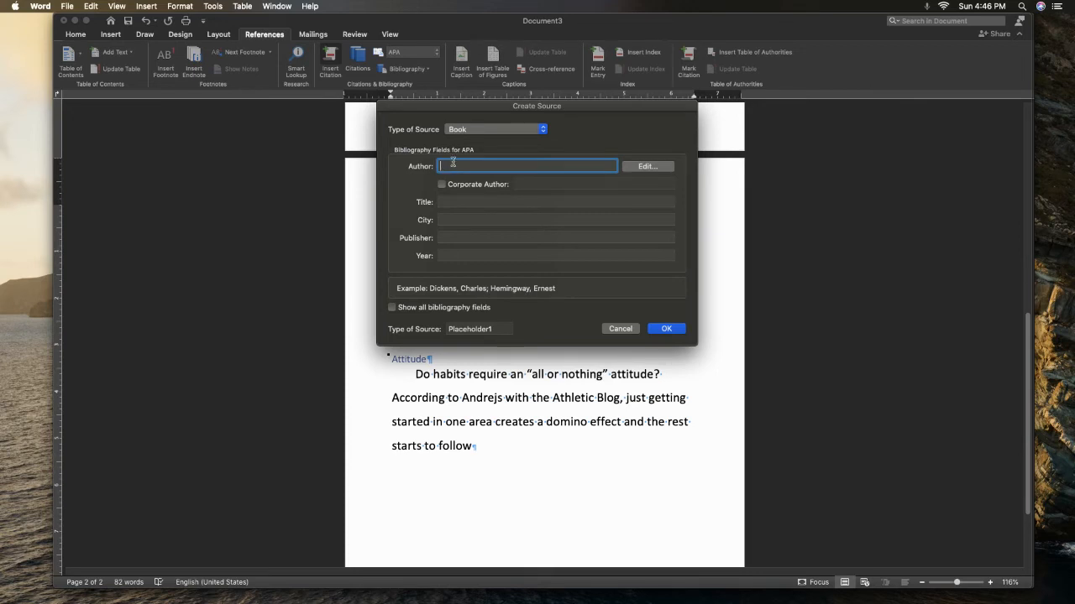
Enter the book author's last and first names in the new source
{"action": "left_click", "coordinate": [647, 166]}
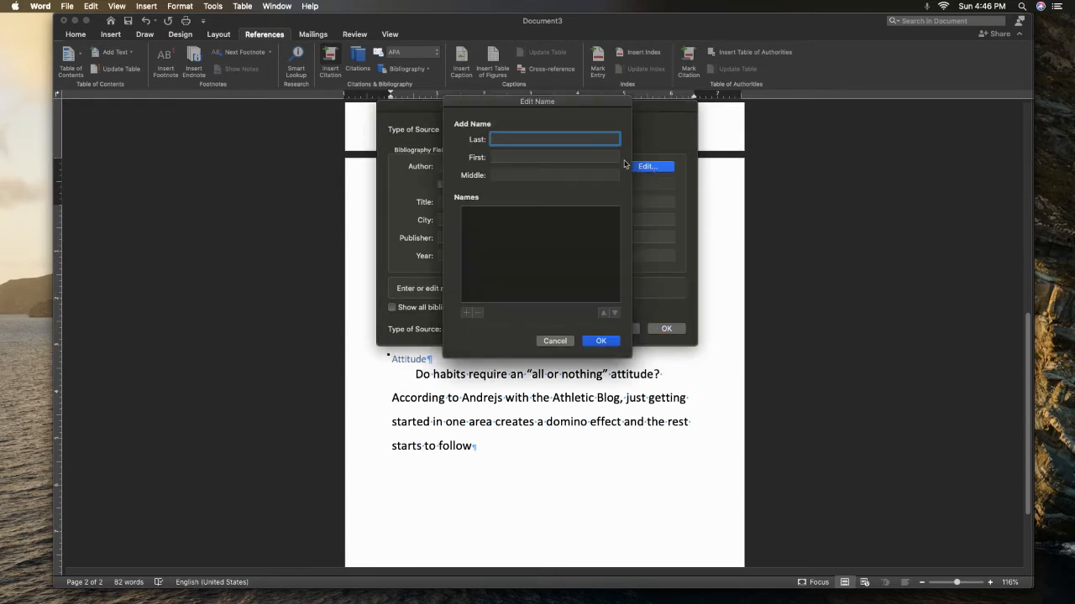
{"action": "type", "text": "Duhigg"}
{"action": "left_click", "coordinate": [540, 156]}
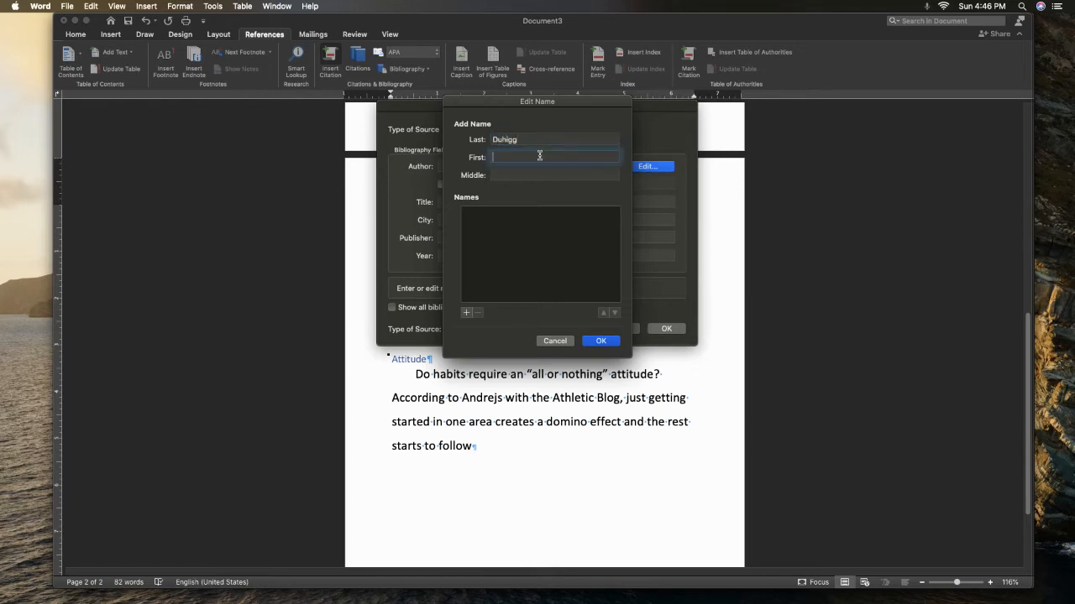
{"action": "type", "text": "Charl"}
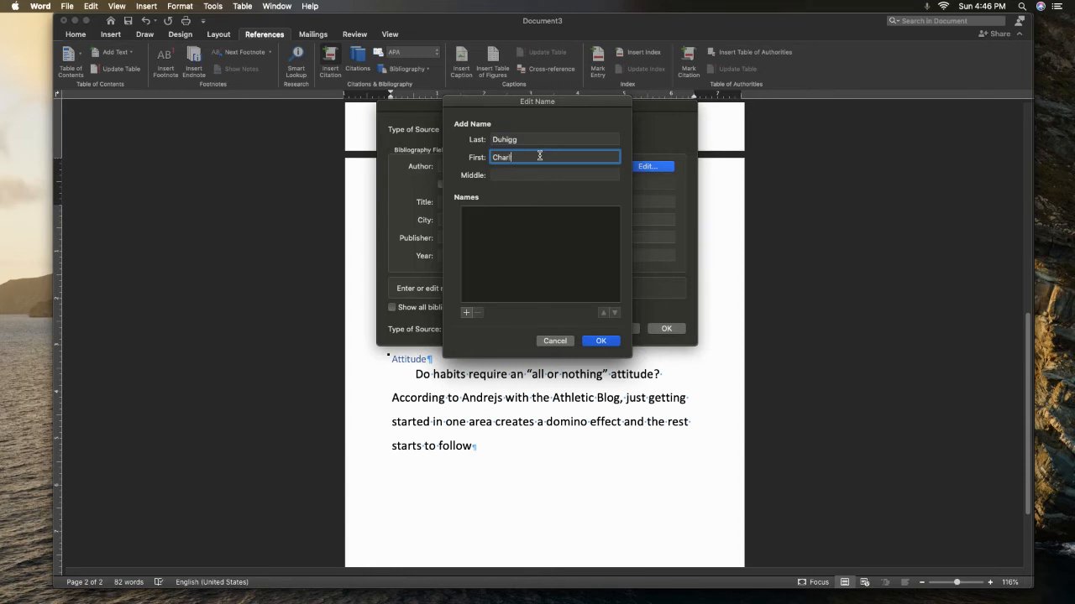
{"action": "type", "text": "es"}
{"action": "left_click", "coordinate": [612, 341]}
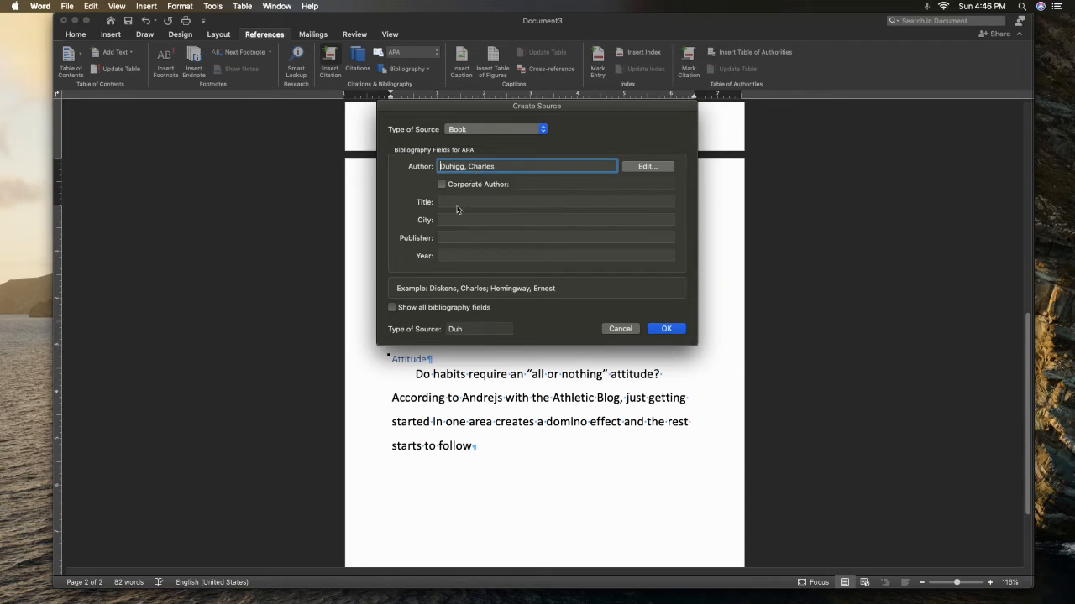
Title the book source "The Power of Habit"
{"action": "left_click", "coordinate": [450, 200]}
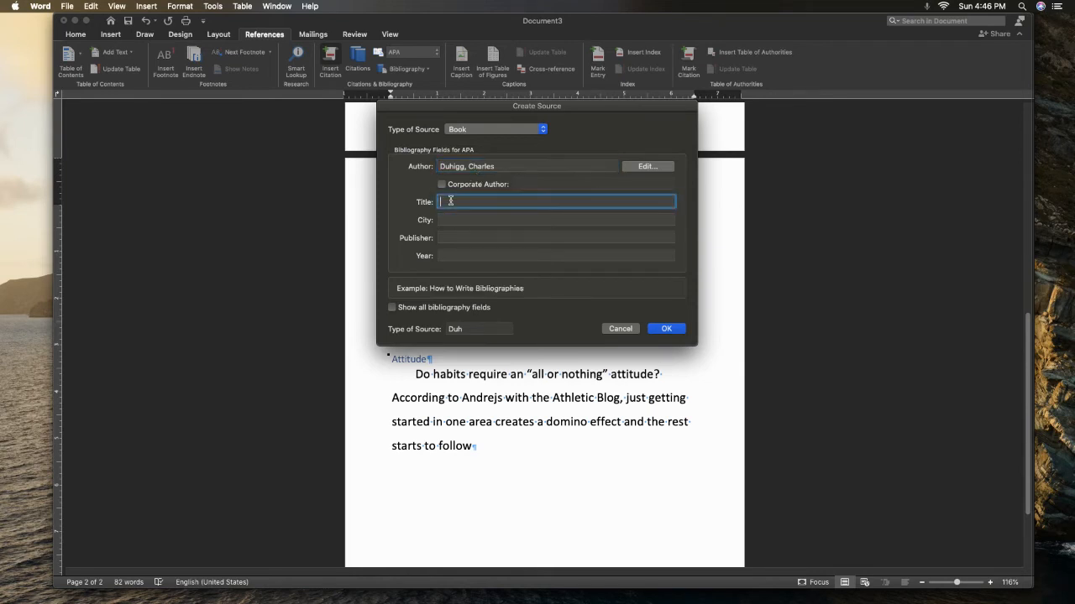
{"action": "type", "text": "The Power of Habit"}
Set the book's city to New York, publisher to Random House and year to 2014, and insert the citation
{"action": "left_click", "coordinate": [448, 220]}
{"action": "type", "text": "New "}
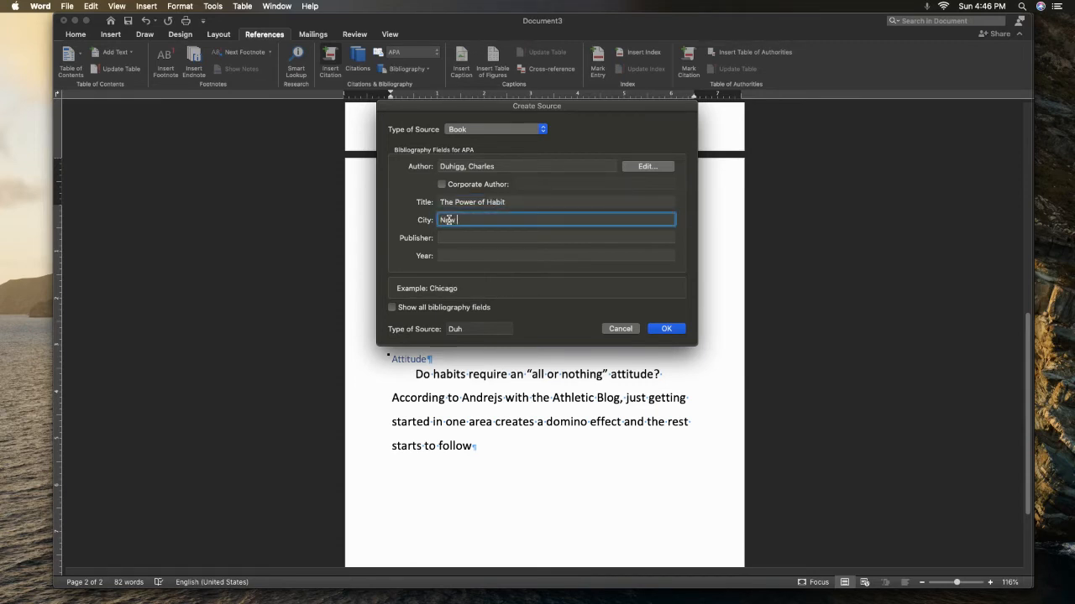
{"action": "type", "text": "York"}
{"action": "left_click", "coordinate": [454, 238]}
{"action": "type", "text": "Rando"}
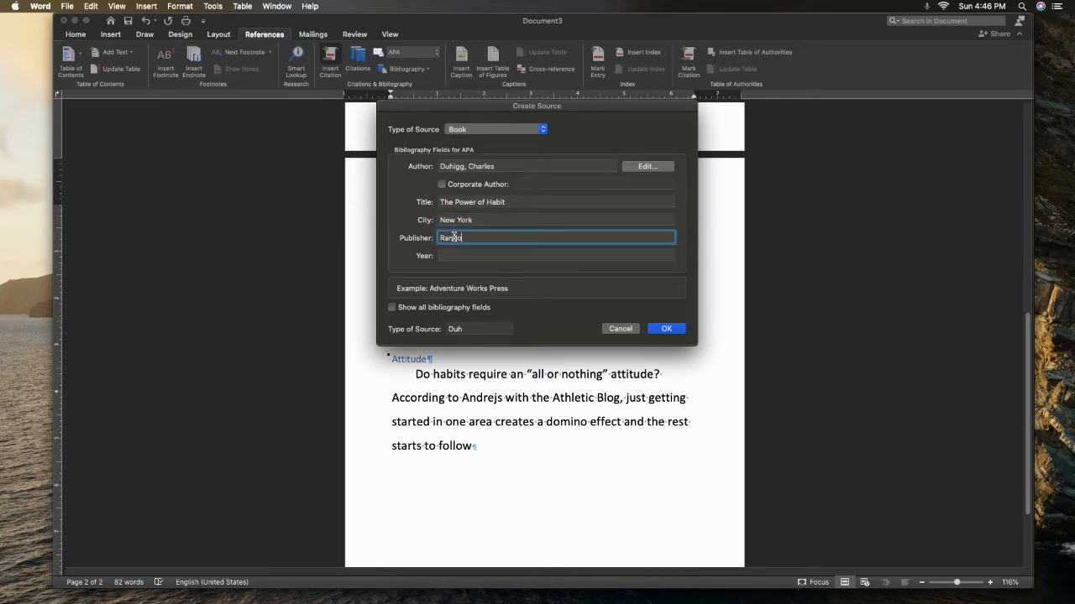
{"action": "type", "text": "m House"}
{"action": "key", "text": "Tab"}
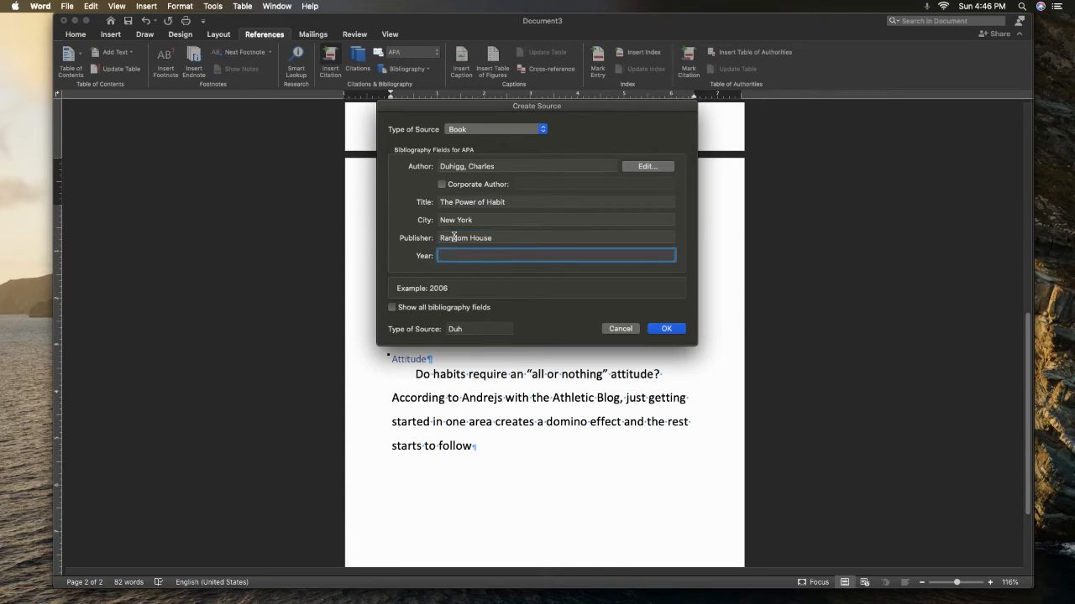
{"action": "type", "text": "2014"}
{"action": "left_click", "coordinate": [667, 329]}
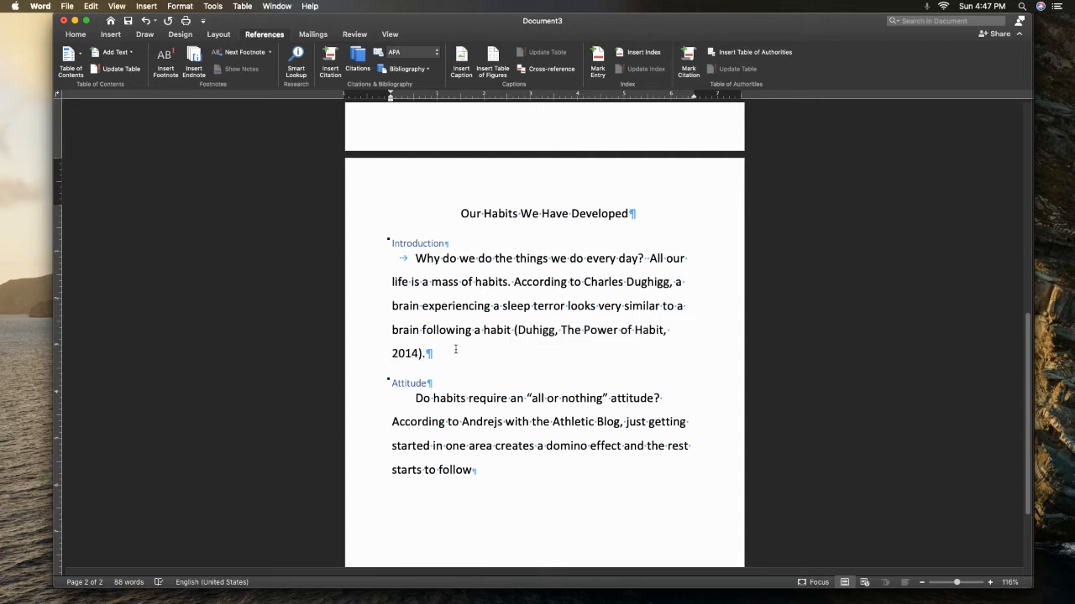
Edit the citation in the Introduction paragraph to add page 56
{"action": "left_click", "coordinate": [409, 356]}
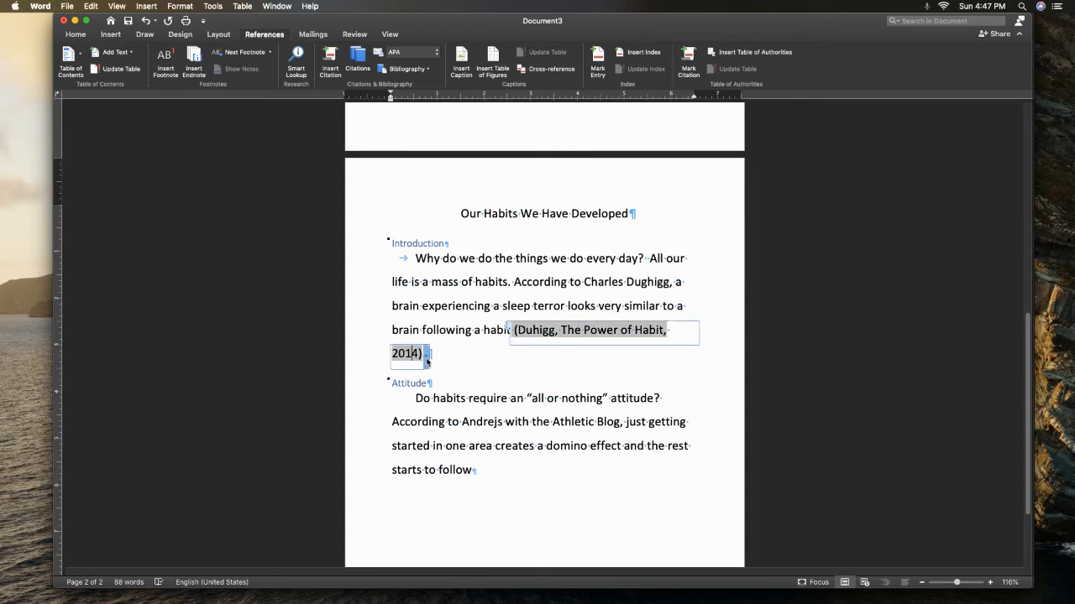
{"action": "left_click", "coordinate": [428, 359]}
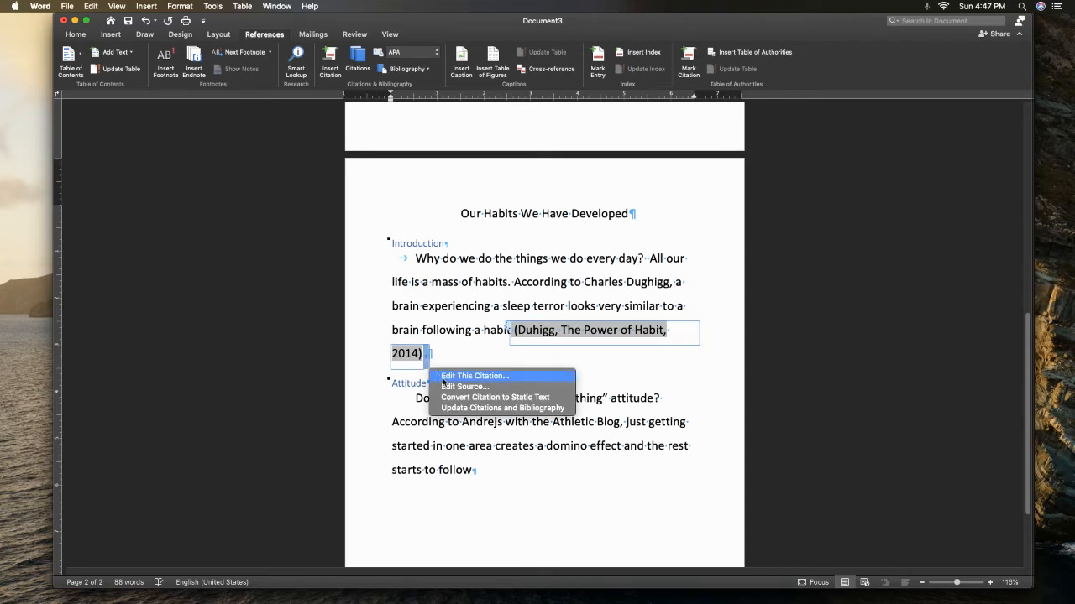
{"action": "left_click", "coordinate": [444, 380]}
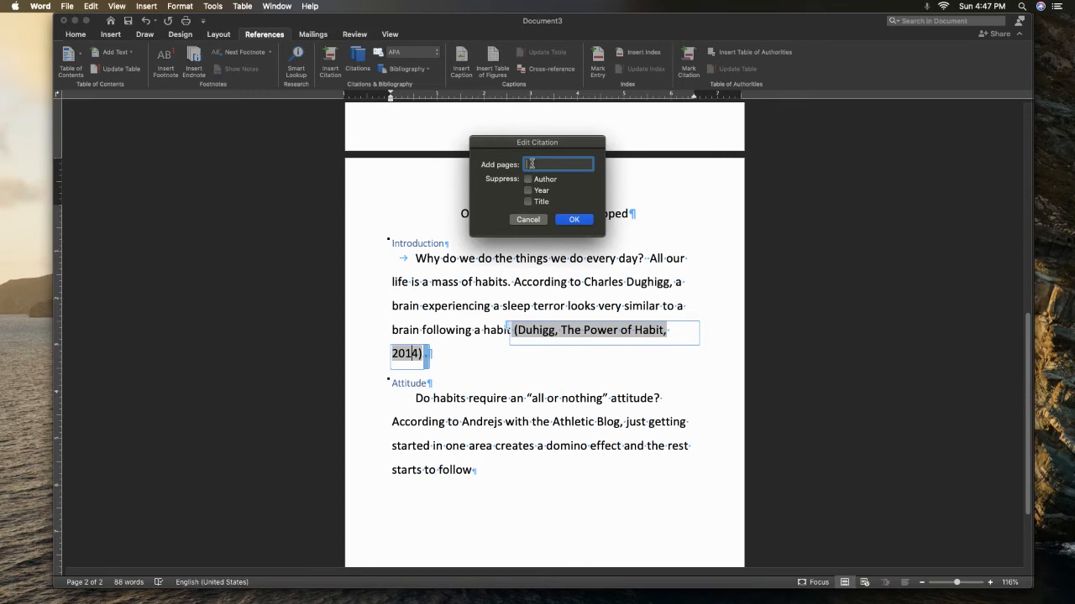
{"action": "type", "text": "56"}
{"action": "left_click", "coordinate": [575, 220]}
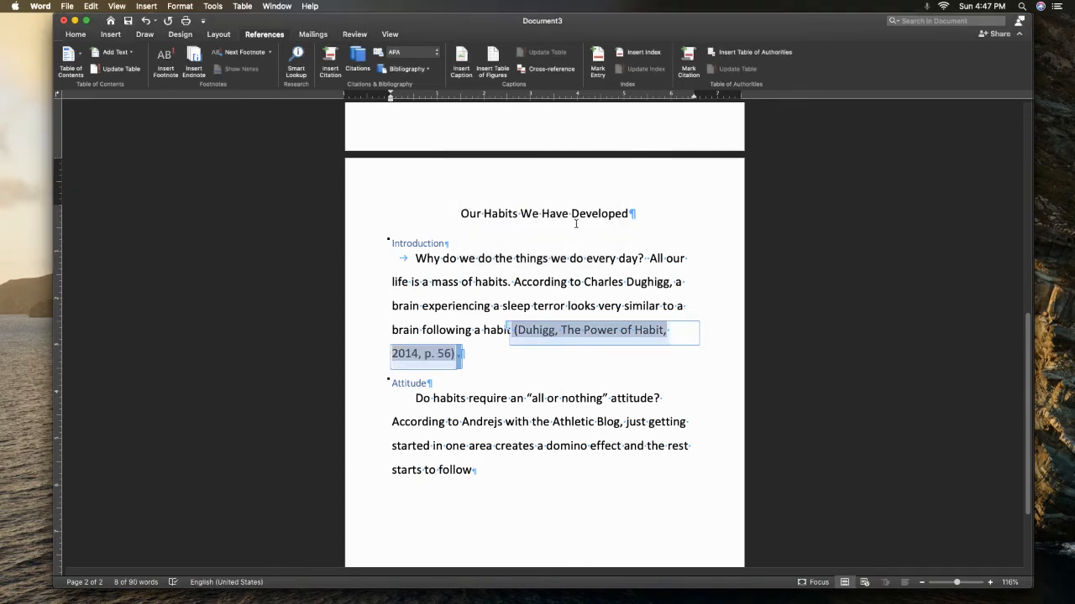
{"action": "left_click", "coordinate": [494, 369]}
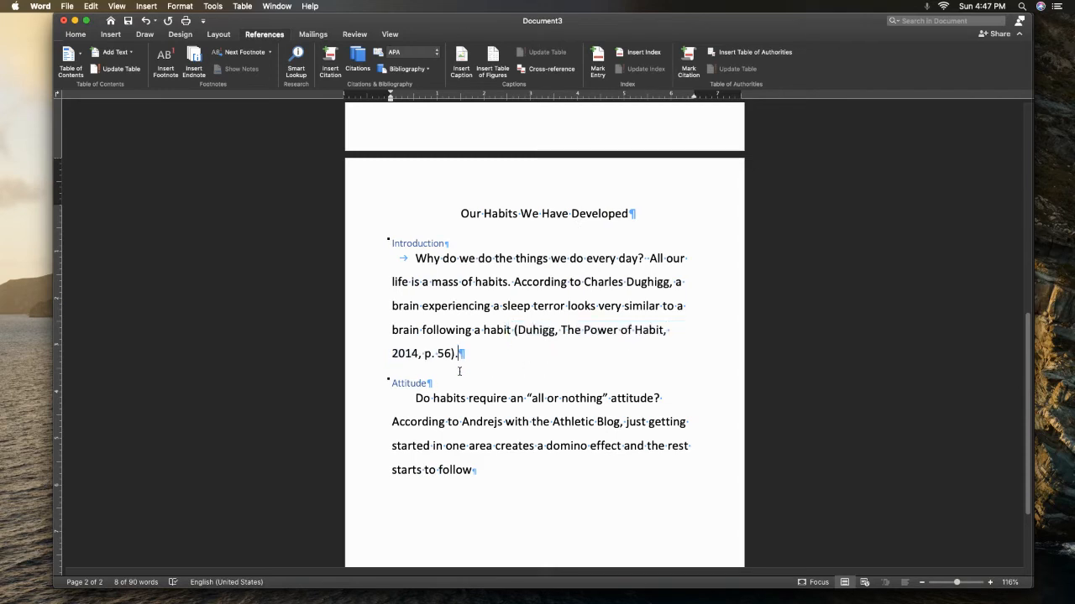
{"action": "left_click", "coordinate": [458, 367]}
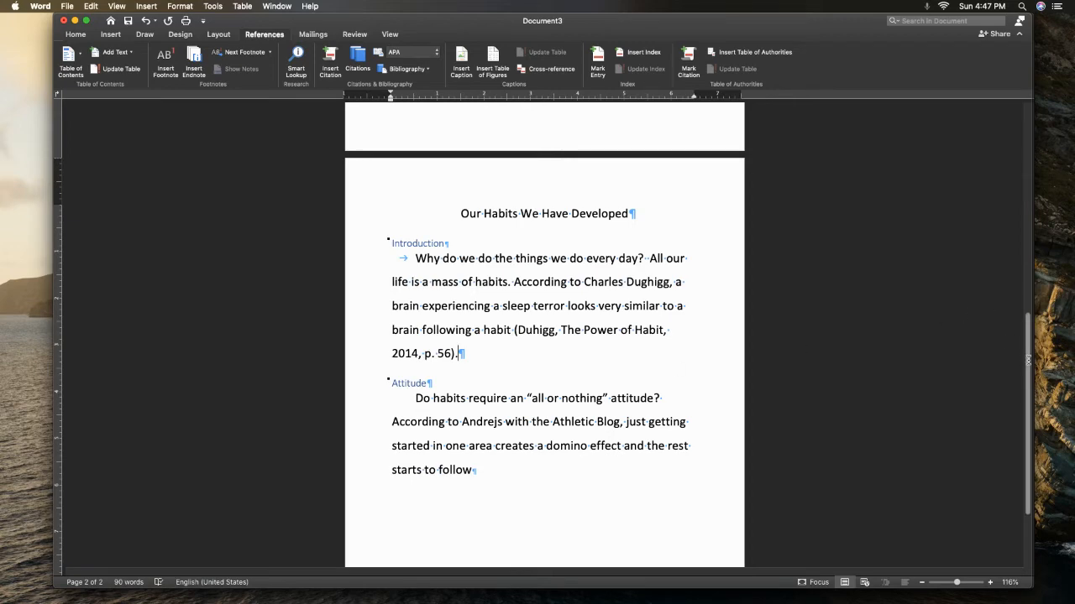
Add a period at the end of the Attitude paragraph and start a citation before it with Web site as the source type
{"action": "left_click_drag", "start_coordinate": [1028, 359], "coordinate": [762, 351]}
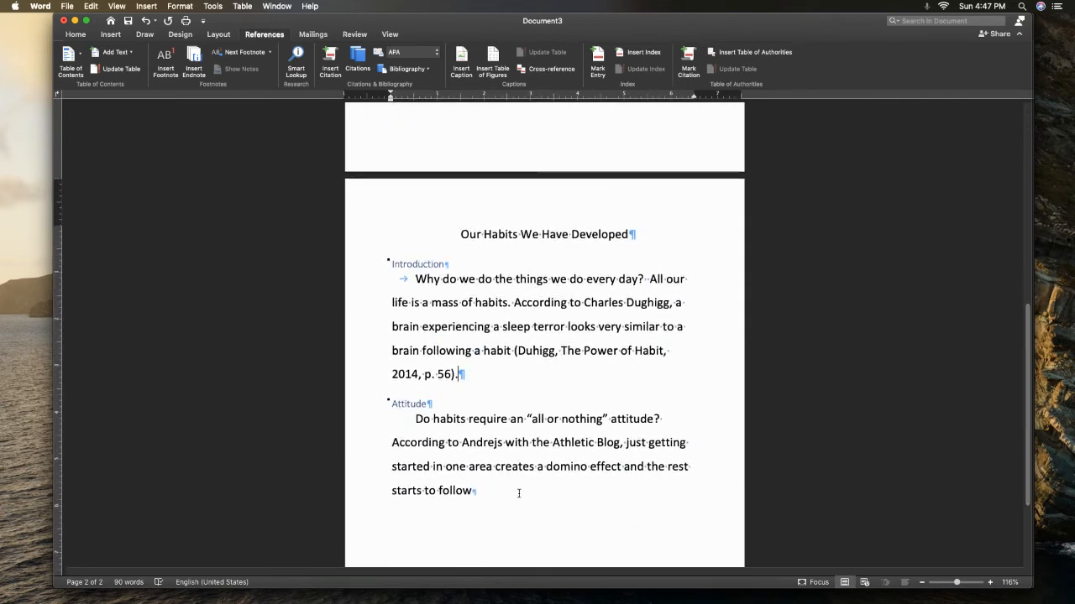
{"action": "left_click", "coordinate": [473, 492]}
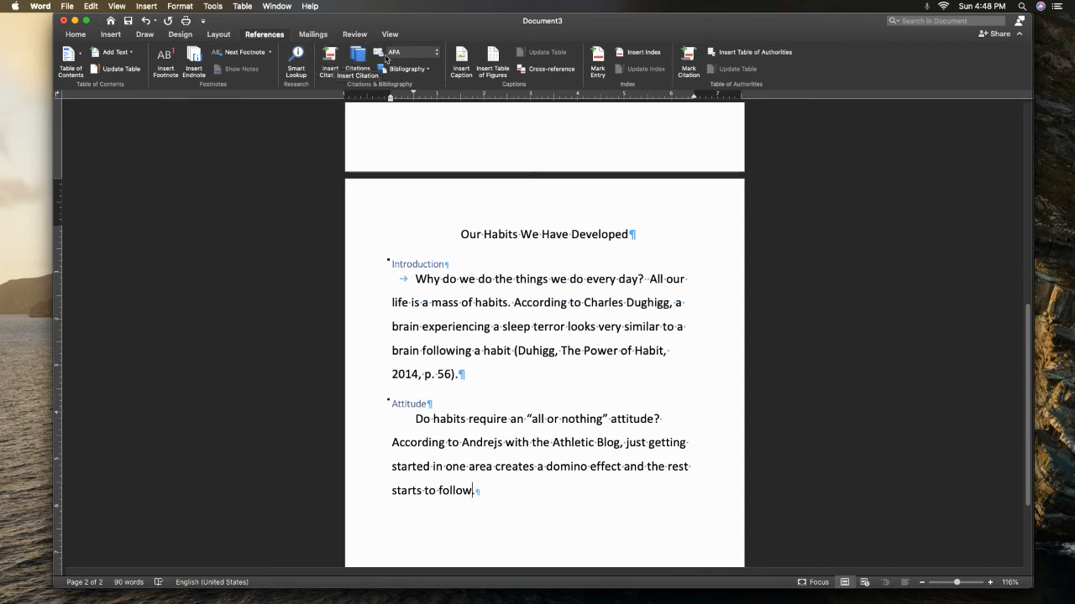
{"action": "left_click", "coordinate": [340, 61]}
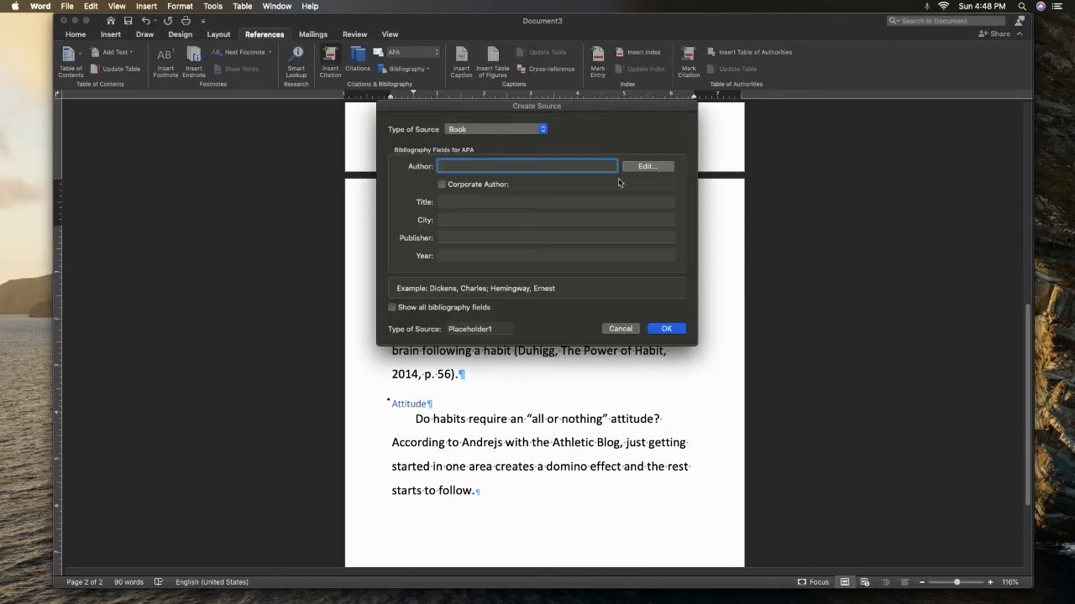
{"action": "left_click", "coordinate": [537, 131]}
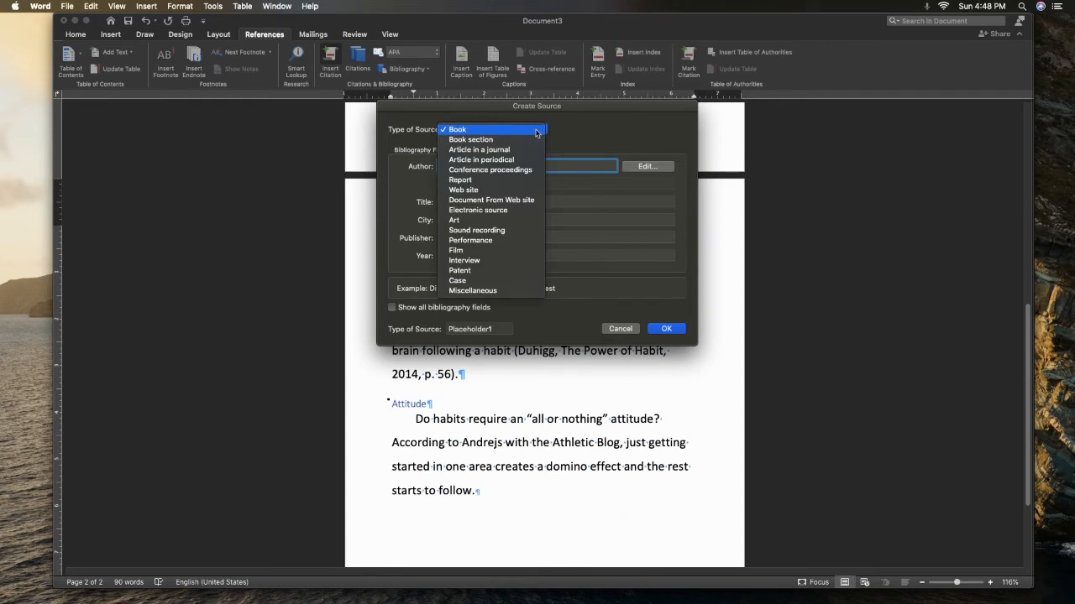
{"action": "left_click", "coordinate": [517, 191]}
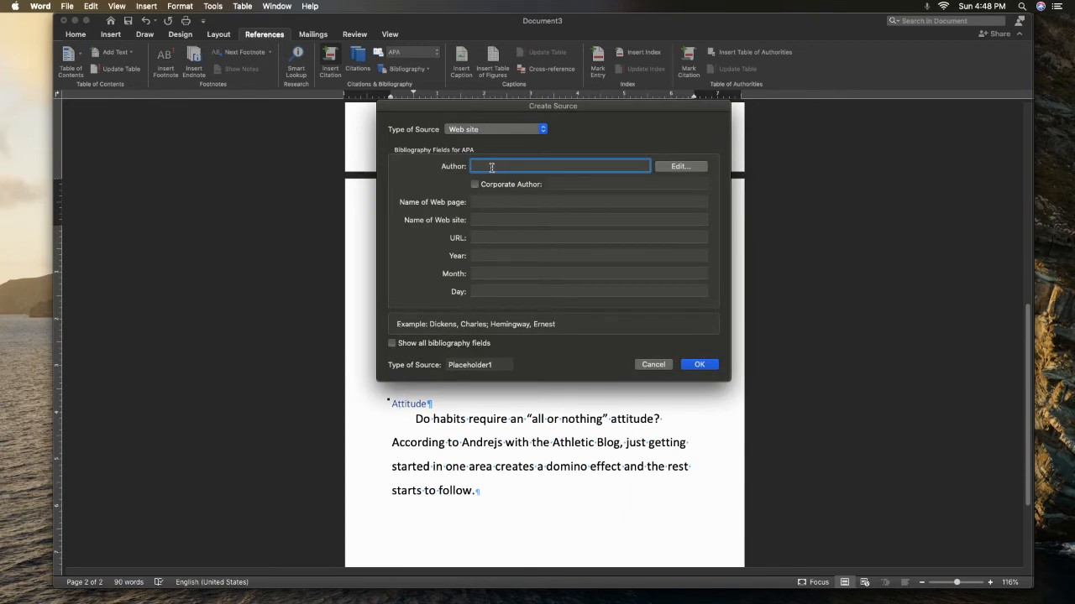
Enter the website author's last name, first name and middle initial in the new source
{"action": "left_click", "coordinate": [688, 167]}
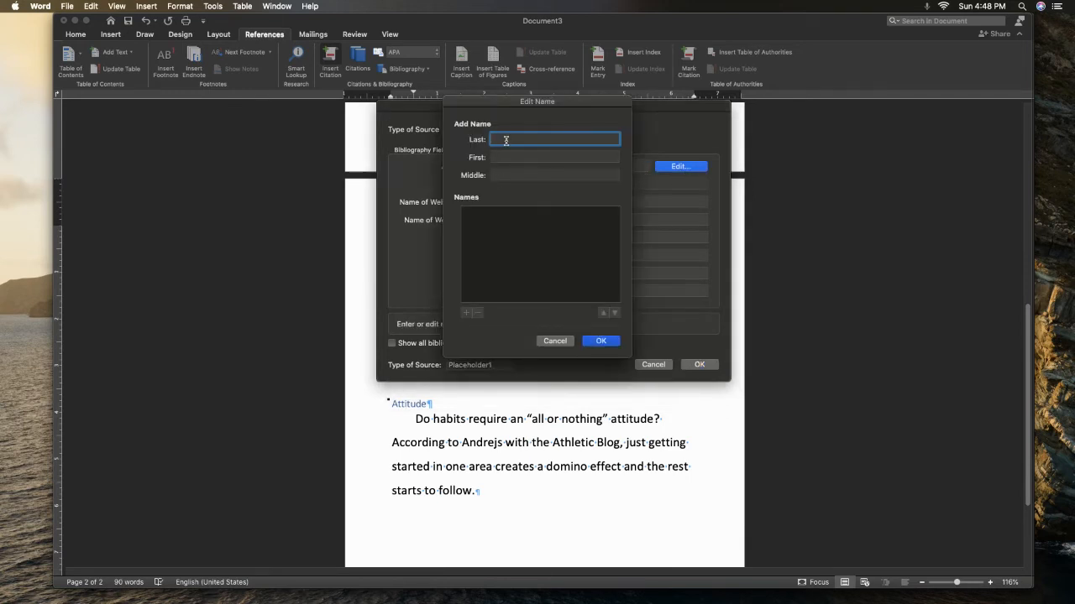
{"action": "type", "text": "A"}
{"action": "key", "text": "BackSpace"}
{"action": "type", "text": "Broju"}
{"action": "key", "text": "BackSpace"}
{"action": "key", "text": "BackSpace"}
{"action": "key", "text": "BackSpace"}
{"action": "type", "text": "own"}
{"action": "left_click", "coordinate": [501, 156]}
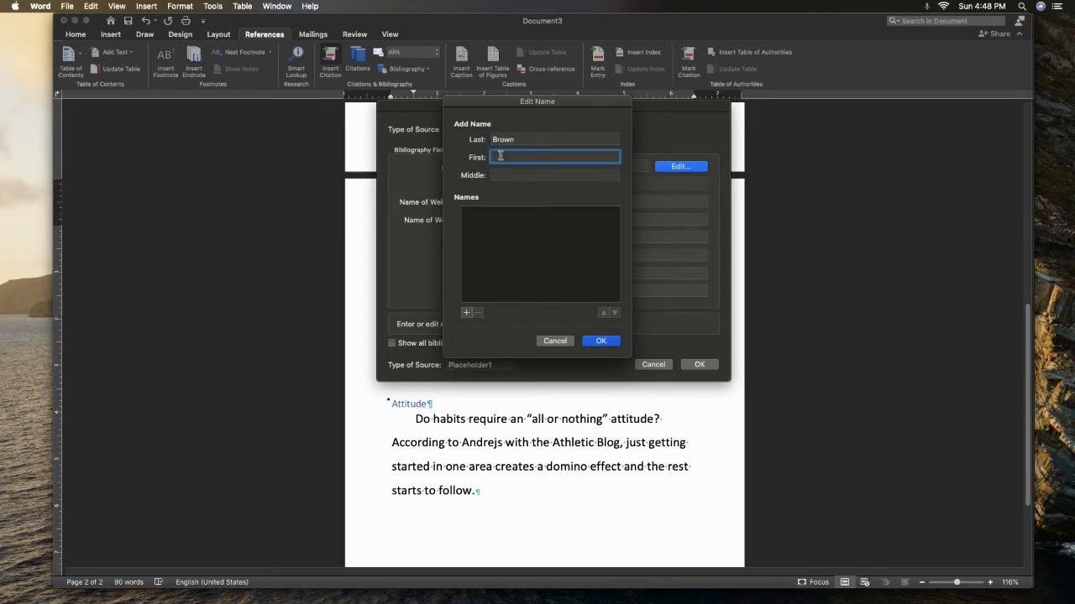
{"action": "type", "text": "Andrejs"}
{"action": "left_click", "coordinate": [507, 174]}
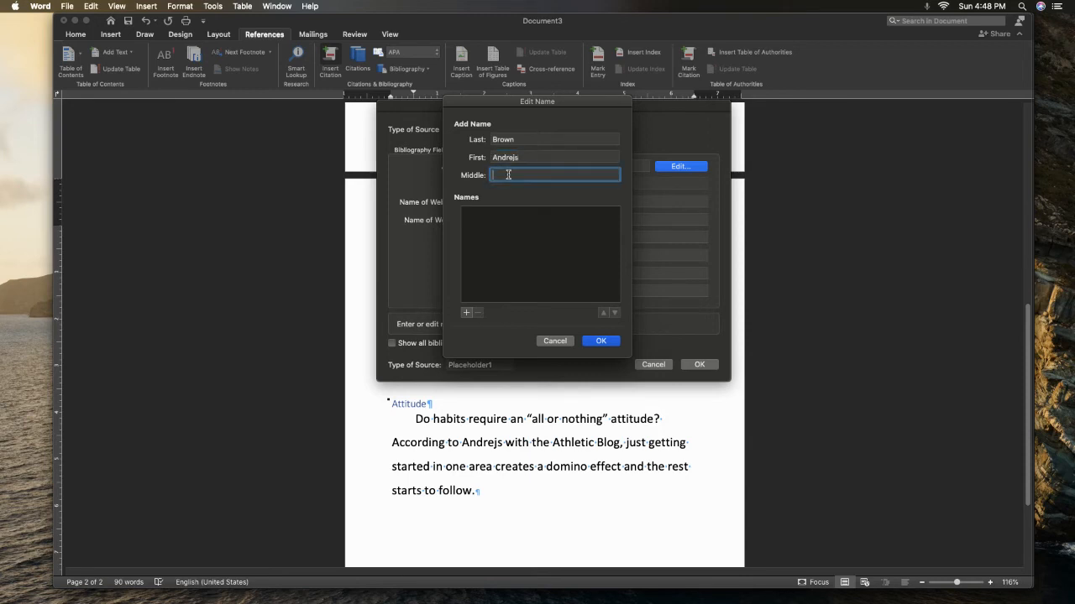
{"action": "type", "text": "M."}
{"action": "left_click", "coordinate": [613, 344]}
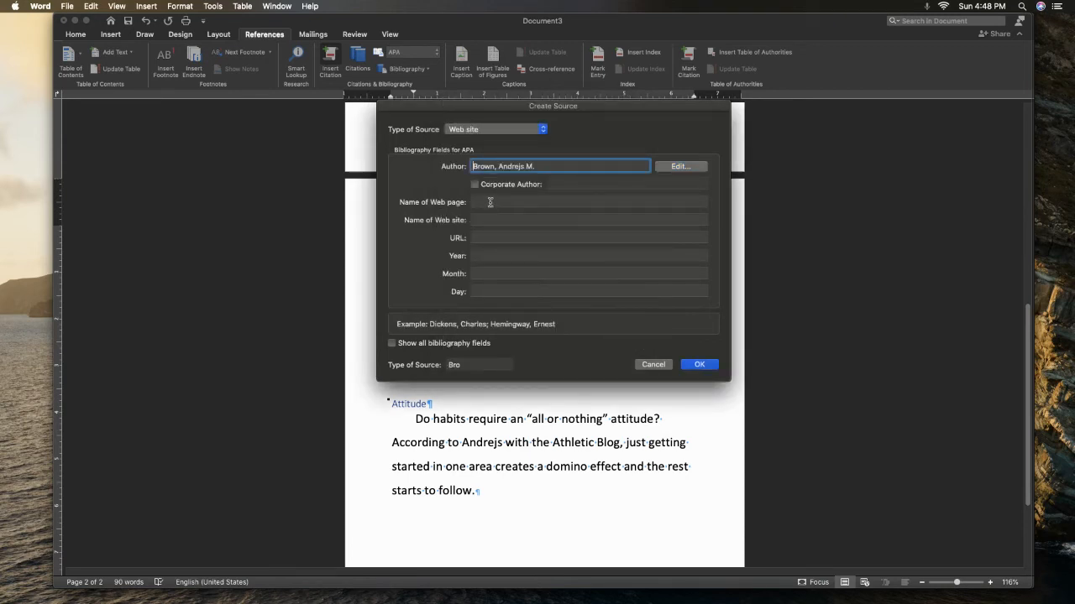
Name the source's web page "9 Stategies o Develop Good Habits"
{"action": "left_click", "coordinate": [490, 202]}
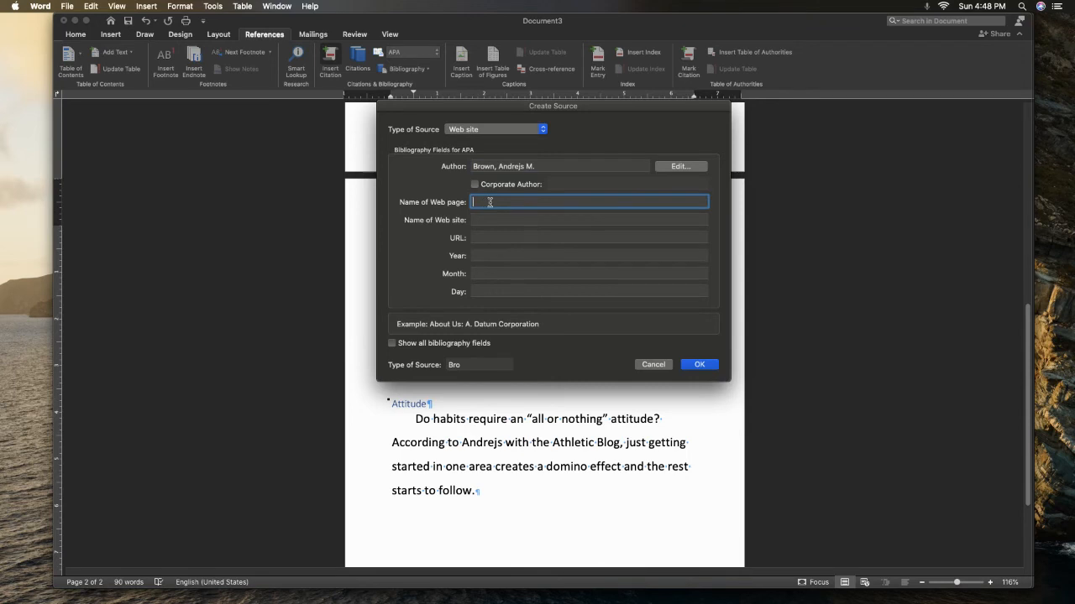
{"action": "type", "text": "The Ath"}
{"action": "key", "text": "BackSpace"}
{"action": "key", "text": "BackSpace"}
{"action": "key", "text": "BackSpace"}
{"action": "key", "text": "BackSpace"}
{"action": "key", "text": "BackSpace"}
{"action": "key", "text": "BackSpace"}
{"action": "key", "text": "BackSpace"}
{"action": "type", "text": "9 Si"}
{"action": "type", "text": "ate"}
{"action": "type", "text": "o Dev"}
{"action": "type", "text": "elop Good"}
{"action": "type", "text": " Habit"}
{"action": "type", "text": "s"}
Set the source's website name to "The Athletic Blog"
{"action": "left_click", "coordinate": [497, 220]}
{"action": "type", "text": "The Athletic"}
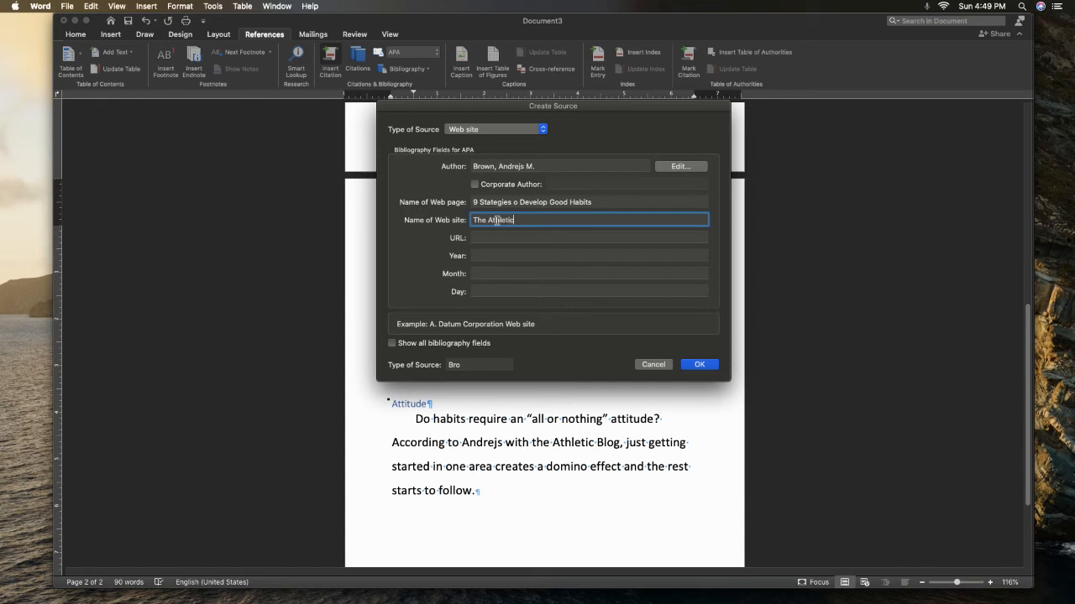
{"action": "type", "text": " Blog"}
{"action": "left_click", "coordinate": [499, 238]}
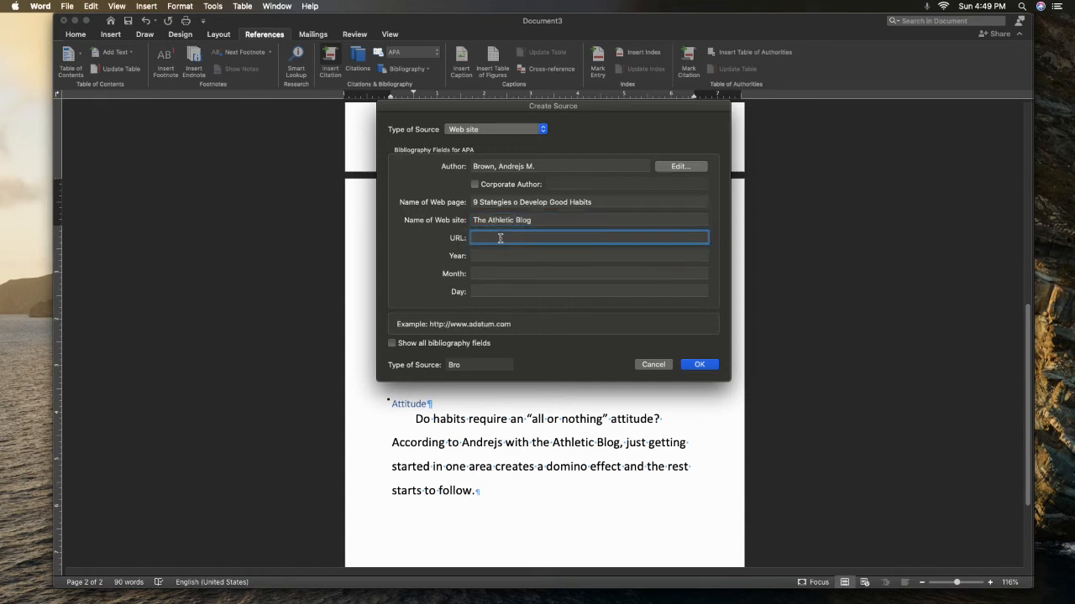
{"action": "type", "text": "2"}
{"action": "key", "text": "BackSpace"}
{"action": "type", "text": "www"}
{"action": "type", "text": ".theathleticblog"}
{"action": "key", "text": "BackSpace"}
{"action": "type", "text": "com"}
Show all bibliography fields for the website source and set its publication date to September 25, 2020
{"action": "left_click", "coordinate": [392, 344]}
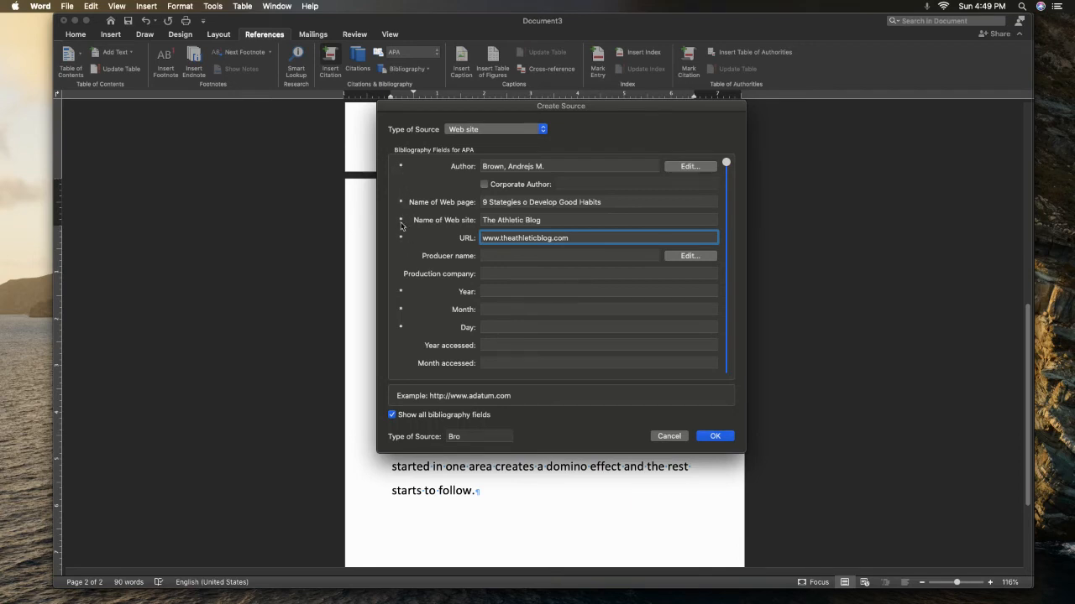
{"action": "left_click", "coordinate": [499, 290]}
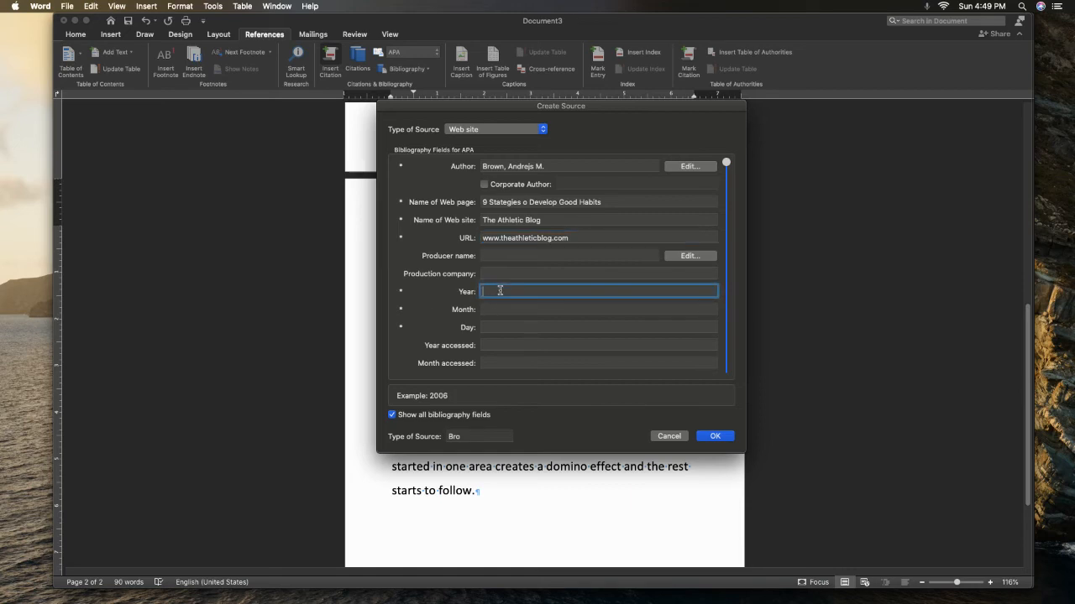
{"action": "type", "text": "2020"}
{"action": "left_click", "coordinate": [499, 308]}
{"action": "type", "text": "Sep"}
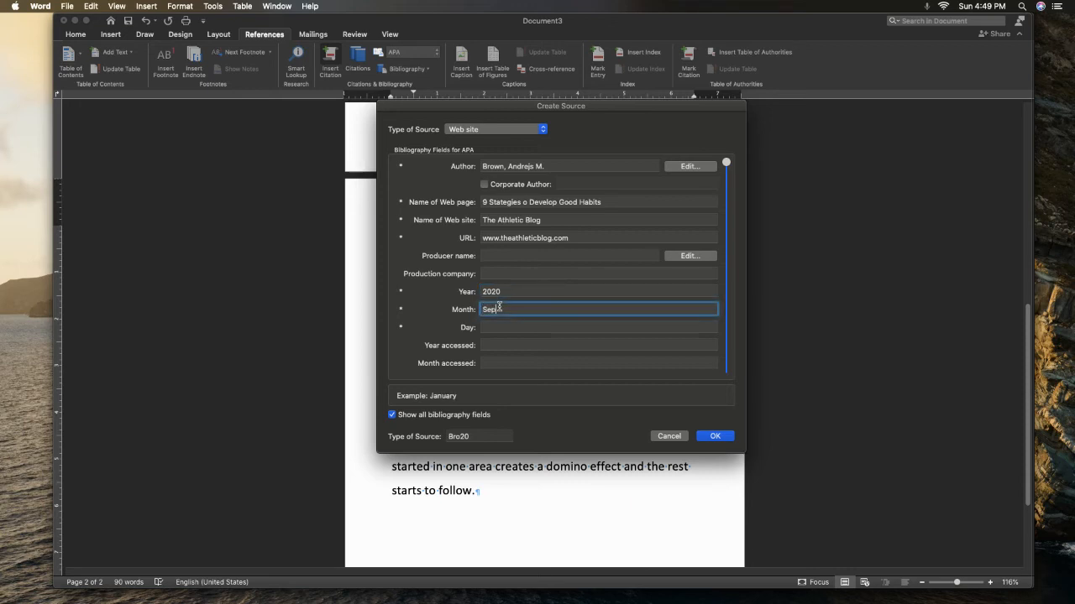
{"action": "type", "text": "temberg"}
{"action": "left_click", "coordinate": [497, 327]}
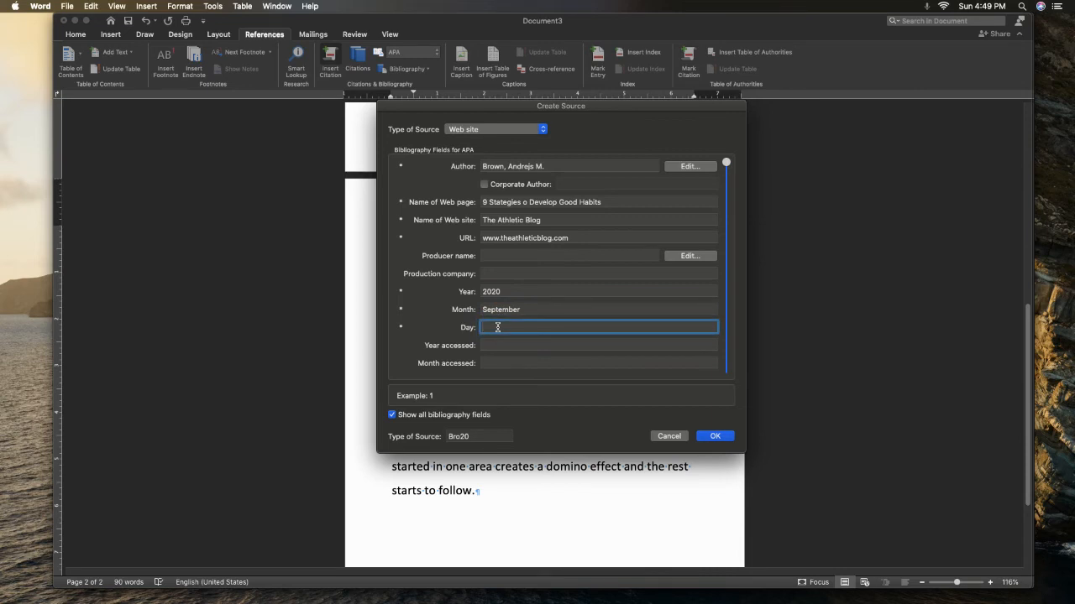
{"action": "type", "text": "25"}
Set the source's access date to January 2021 and insert its citation at the end of the Attitude paragraph
{"action": "left_click", "coordinate": [497, 363]}
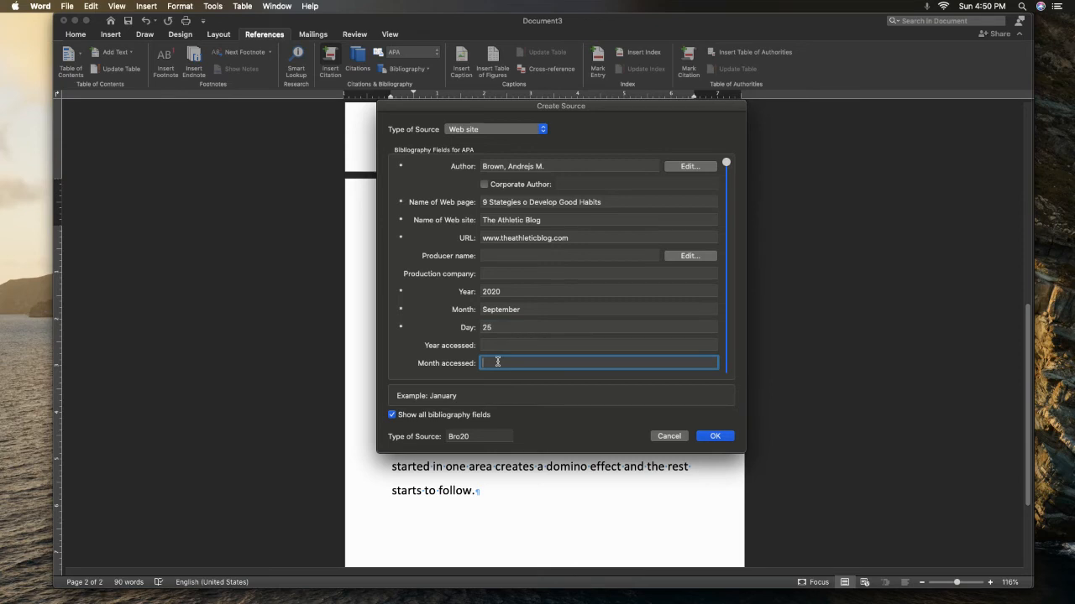
{"action": "type", "text": "January"}
{"action": "left_click", "coordinate": [497, 345]}
{"action": "type", "text": "2021"}
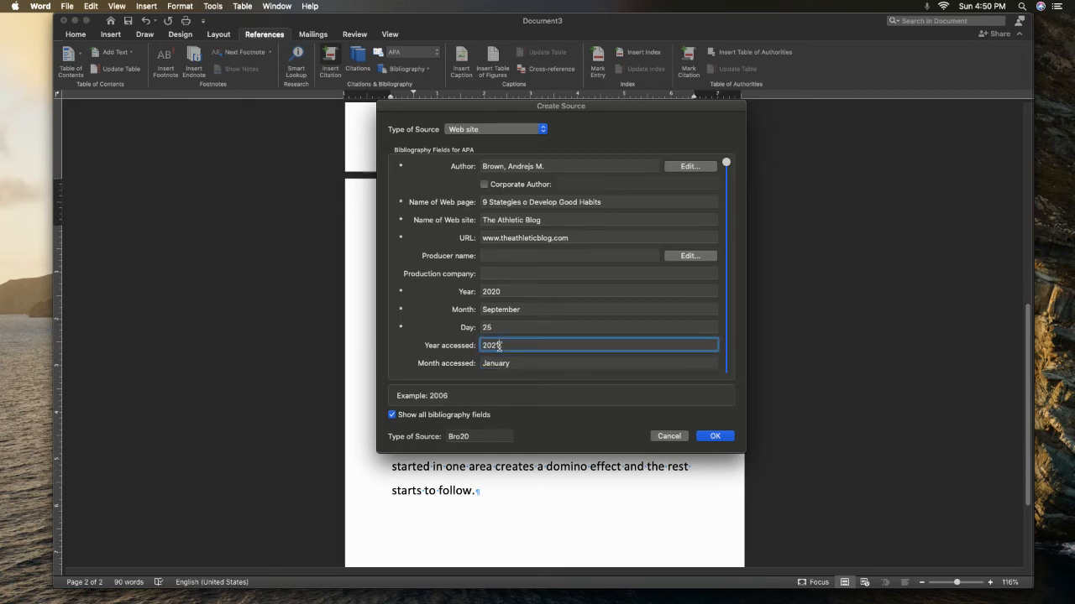
{"action": "left_click", "coordinate": [713, 436]}
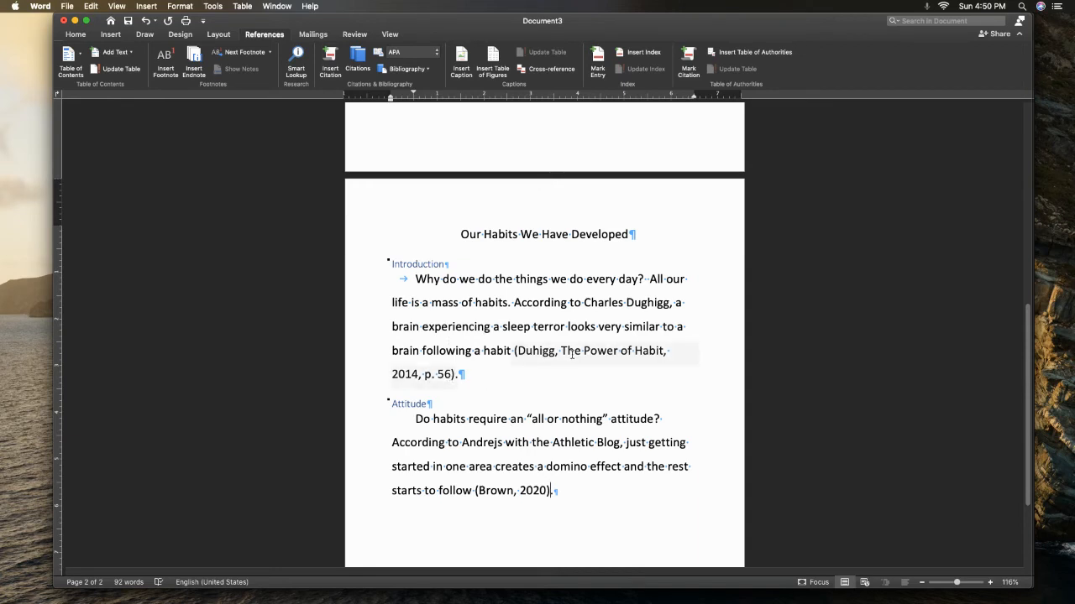
Review the document's list of saved citations and close it
{"action": "left_click", "coordinate": [358, 58]}
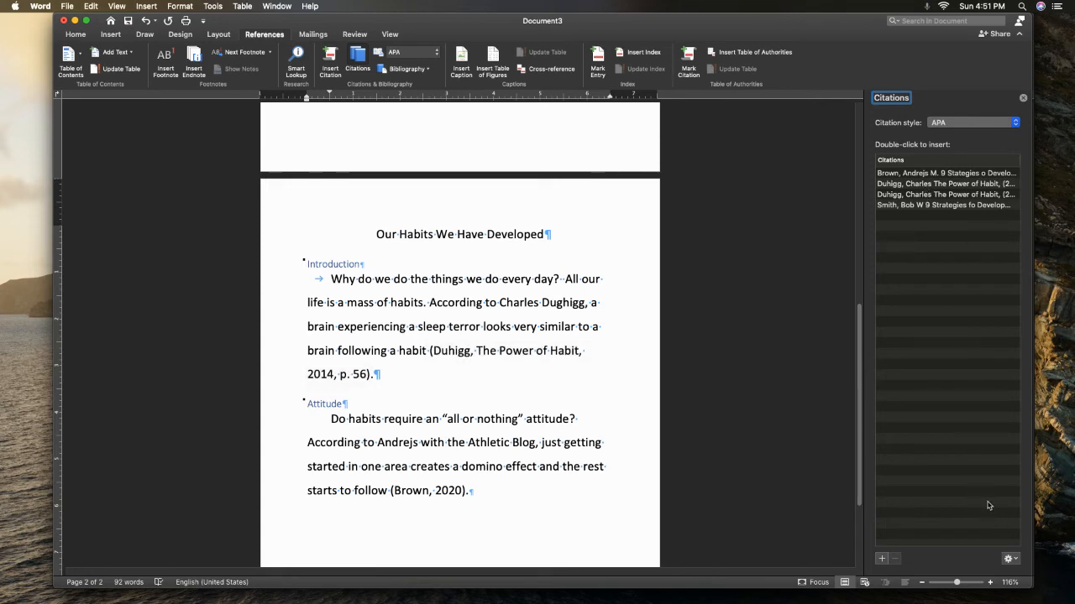
{"action": "left_click", "coordinate": [1024, 98]}
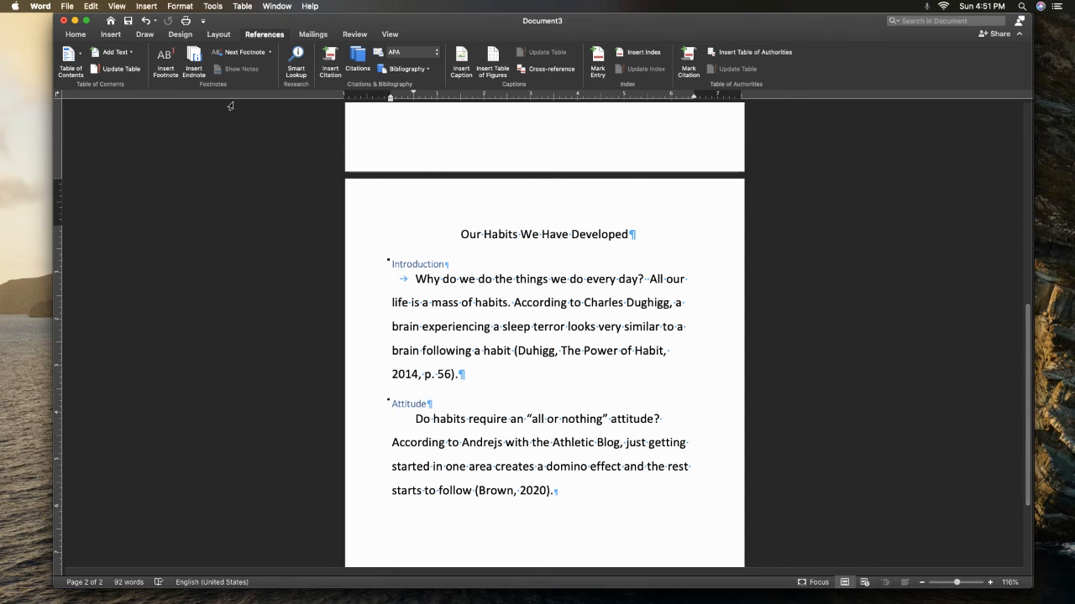
Add a page break after the Attitude paragraph and insert a Works Cited list in APA style on the new page
{"action": "left_click", "coordinate": [108, 35]}
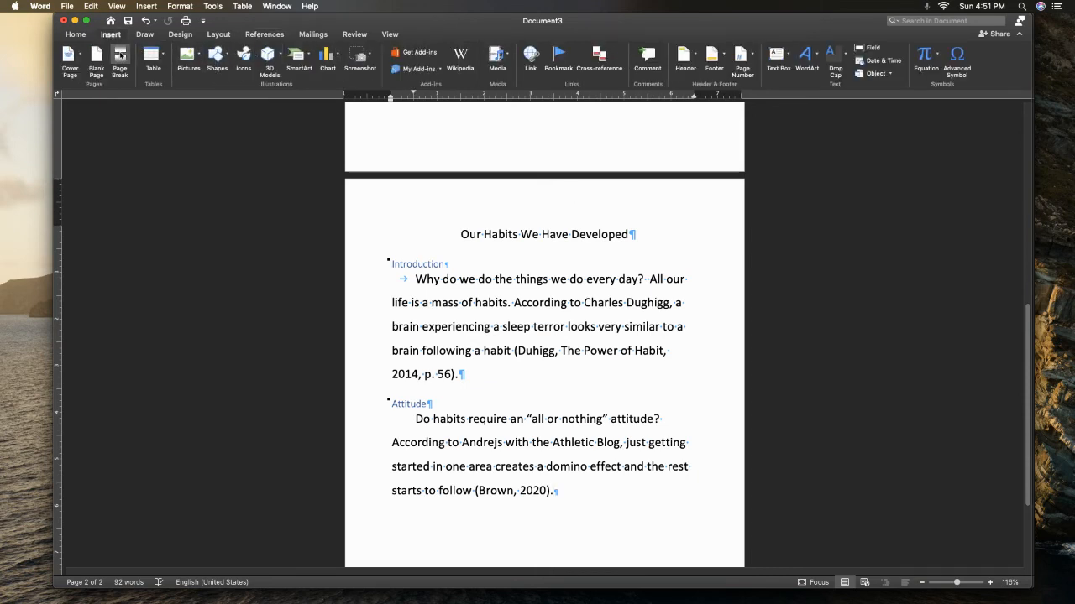
{"action": "left_click", "coordinate": [120, 55]}
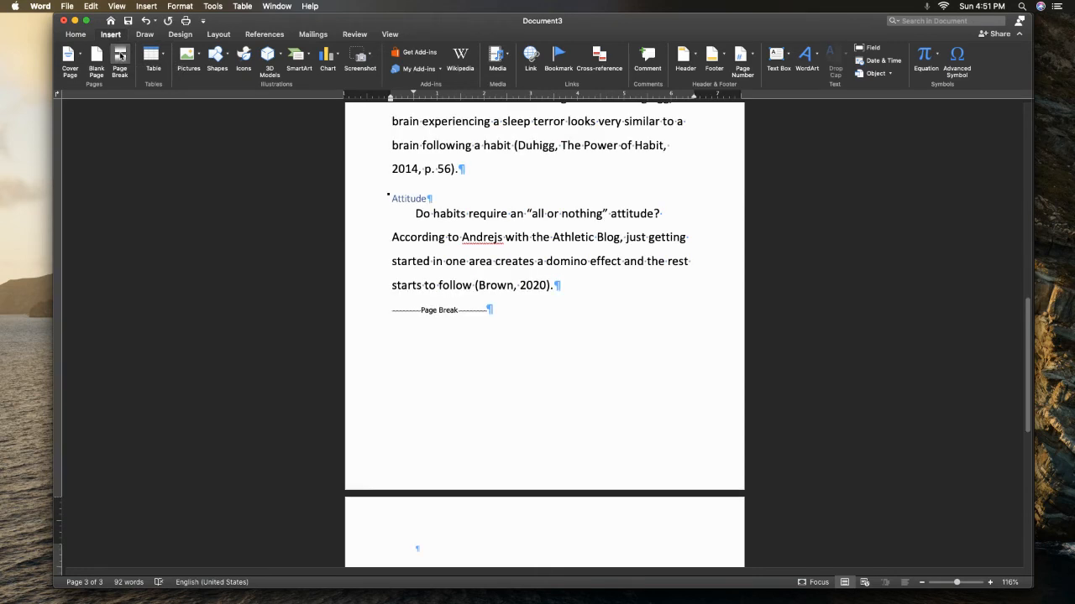
{"action": "left_click", "coordinate": [263, 39]}
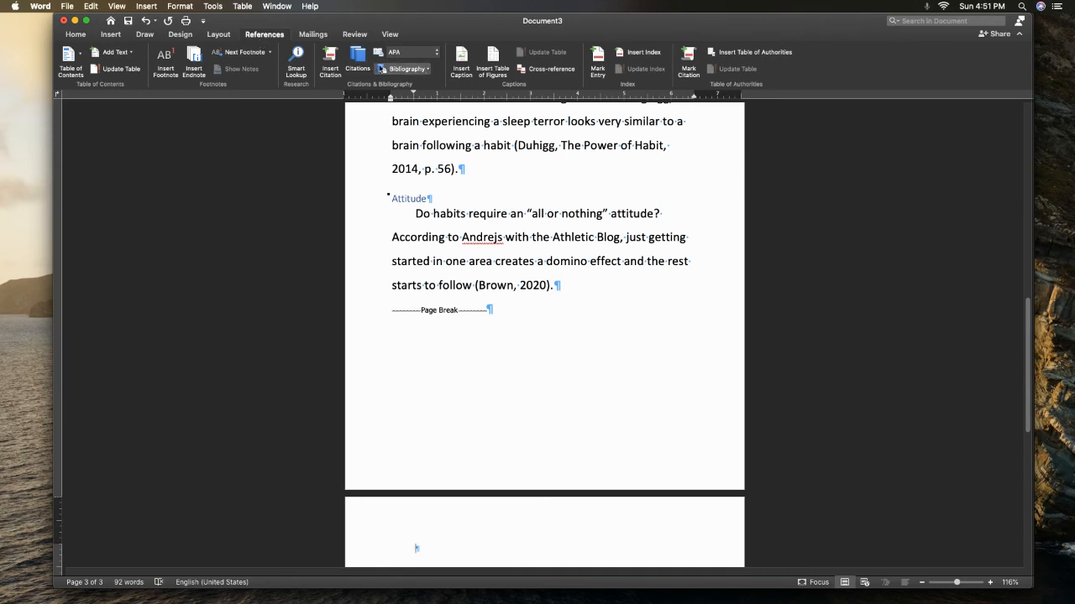
{"action": "left_click", "coordinate": [435, 56]}
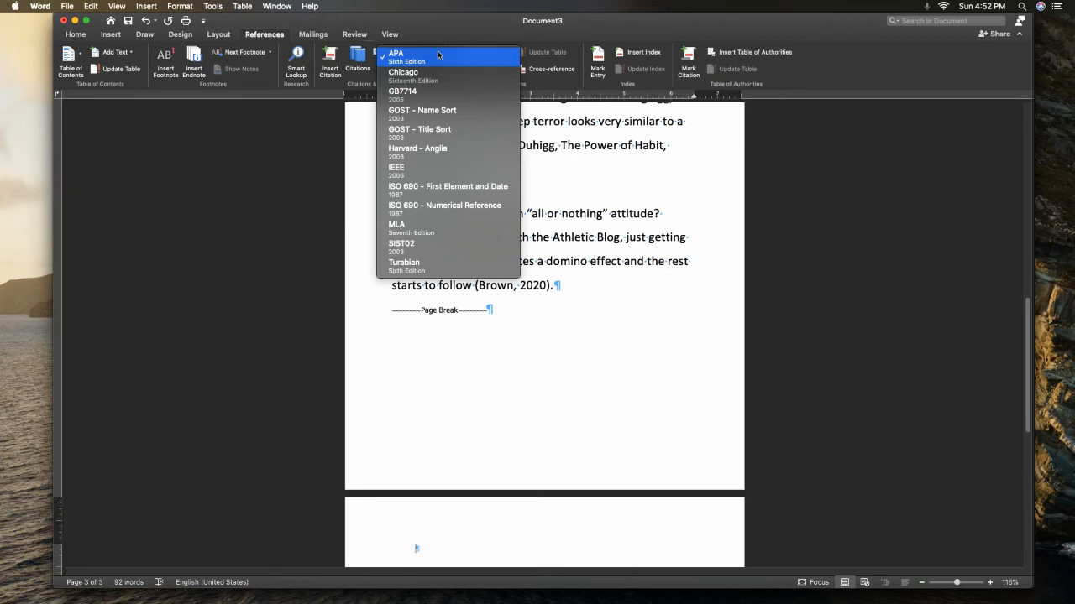
{"action": "left_click", "coordinate": [438, 55]}
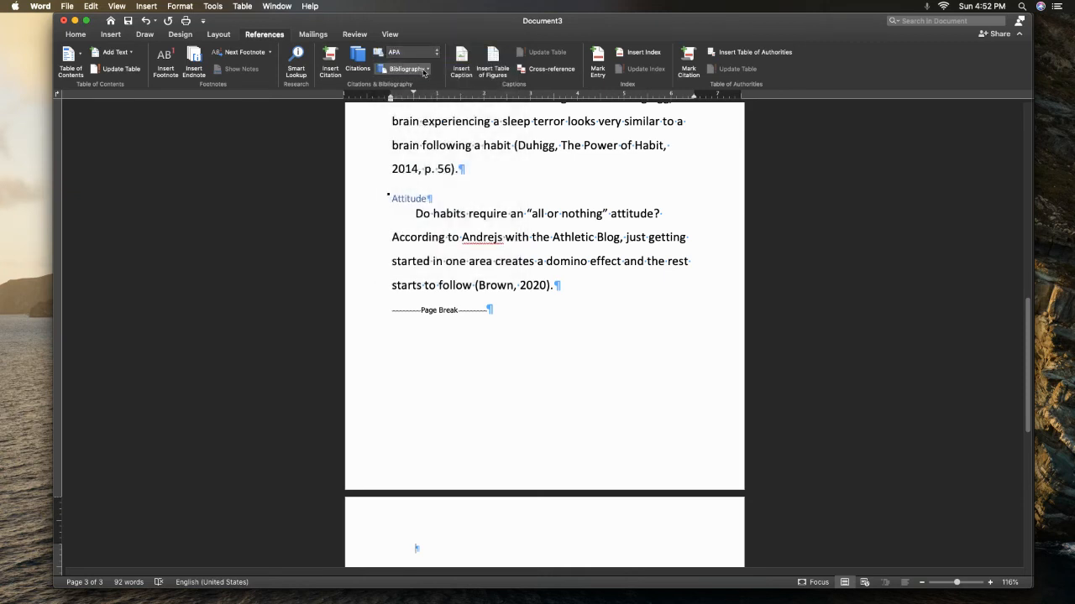
{"action": "left_click", "coordinate": [425, 70]}
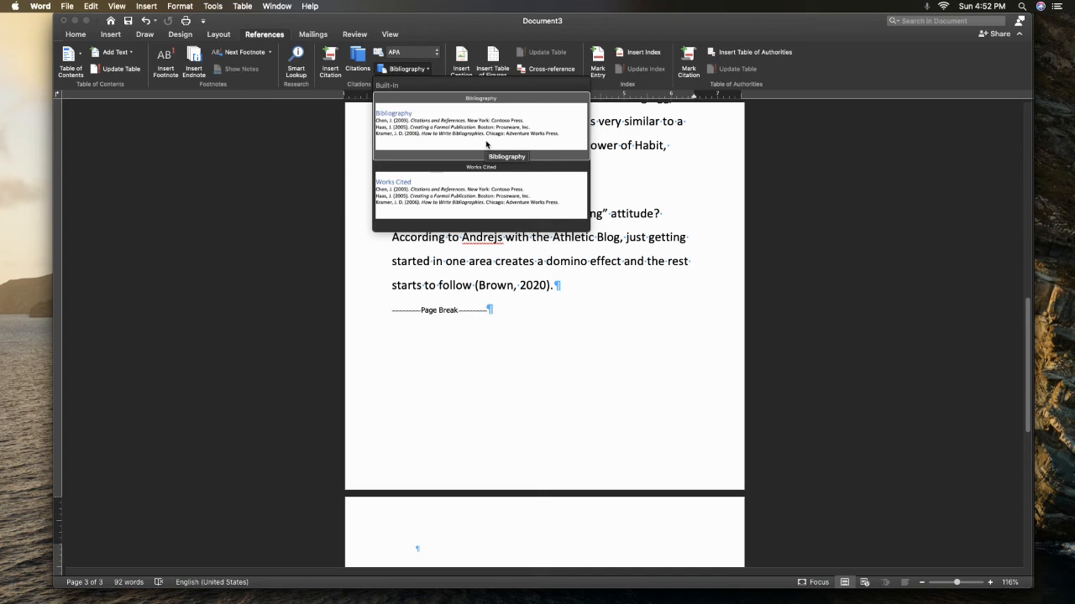
{"action": "left_click", "coordinate": [486, 185]}
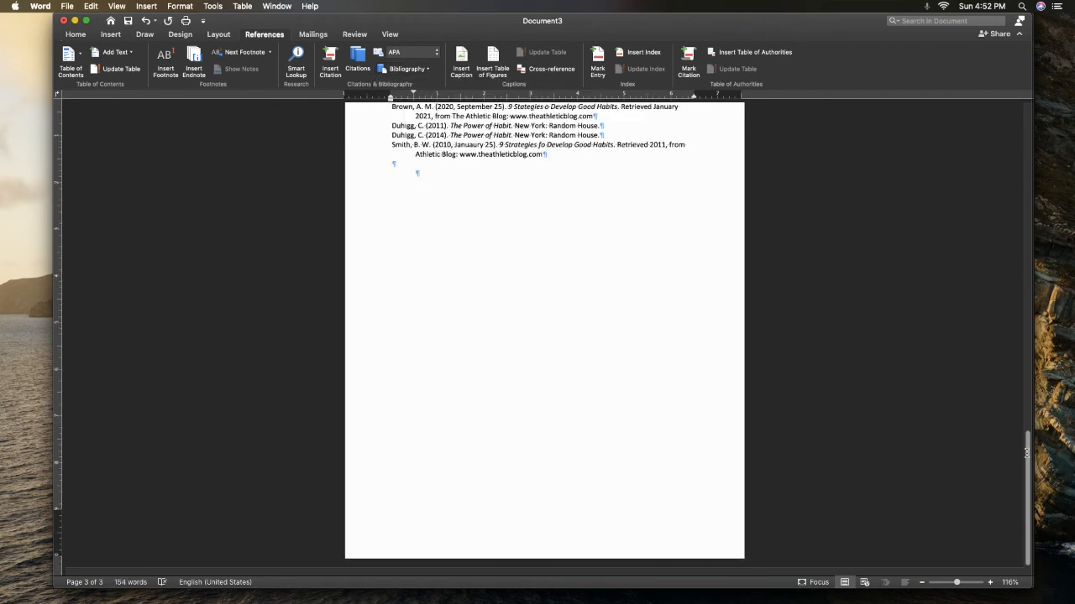
Set the line spacing of the whole Works Cited section to 2.0
{"action": "scroll", "coordinate": [1024, 448], "scroll_direction": "up", "scroll_amount": 1}
{"action": "scroll", "coordinate": [1024, 448], "scroll_direction": "up", "scroll_amount": 10}
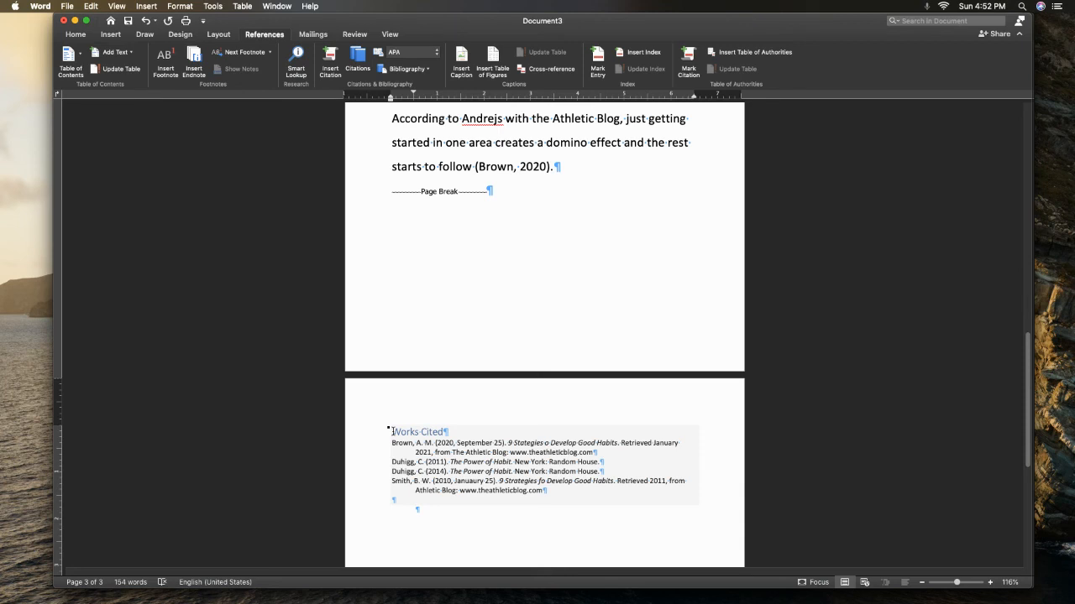
{"action": "left_click", "coordinate": [392, 432]}
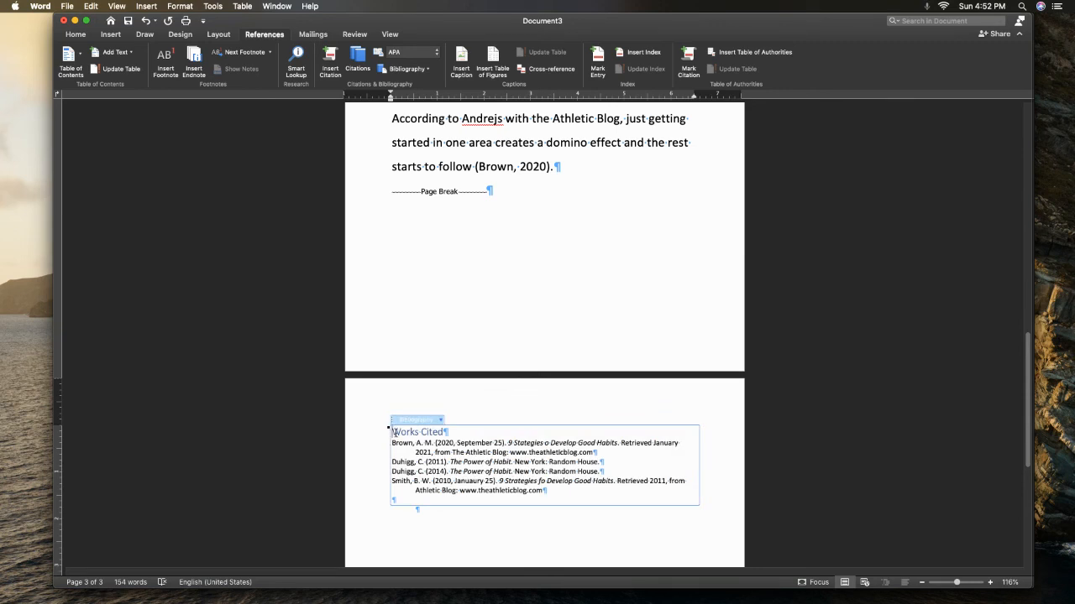
{"action": "left_click_drag", "start_coordinate": [394, 433], "coordinate": [468, 452]}
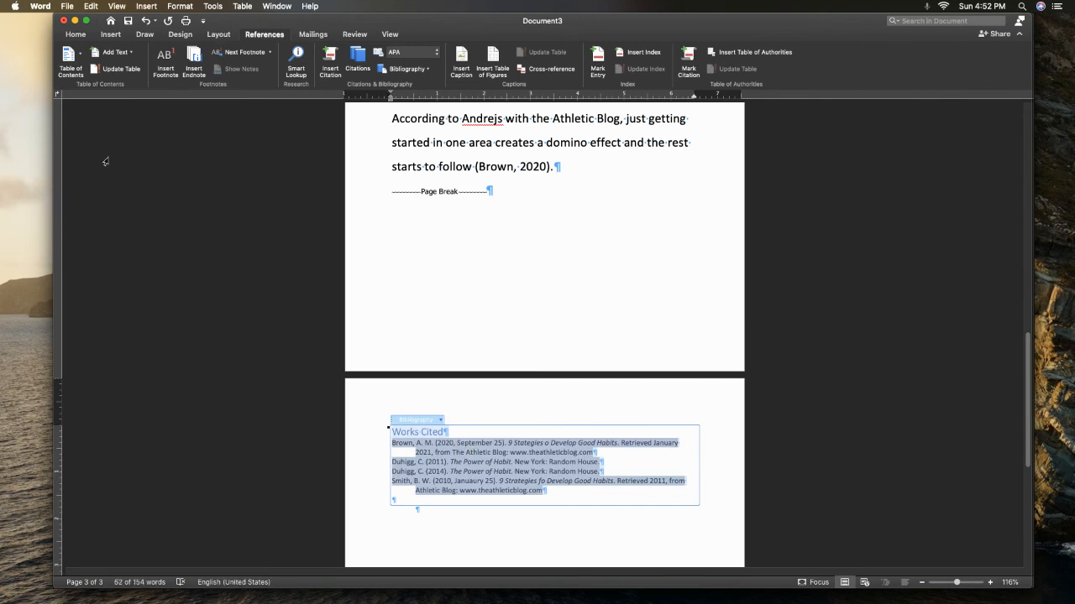
{"action": "left_click", "coordinate": [75, 35]}
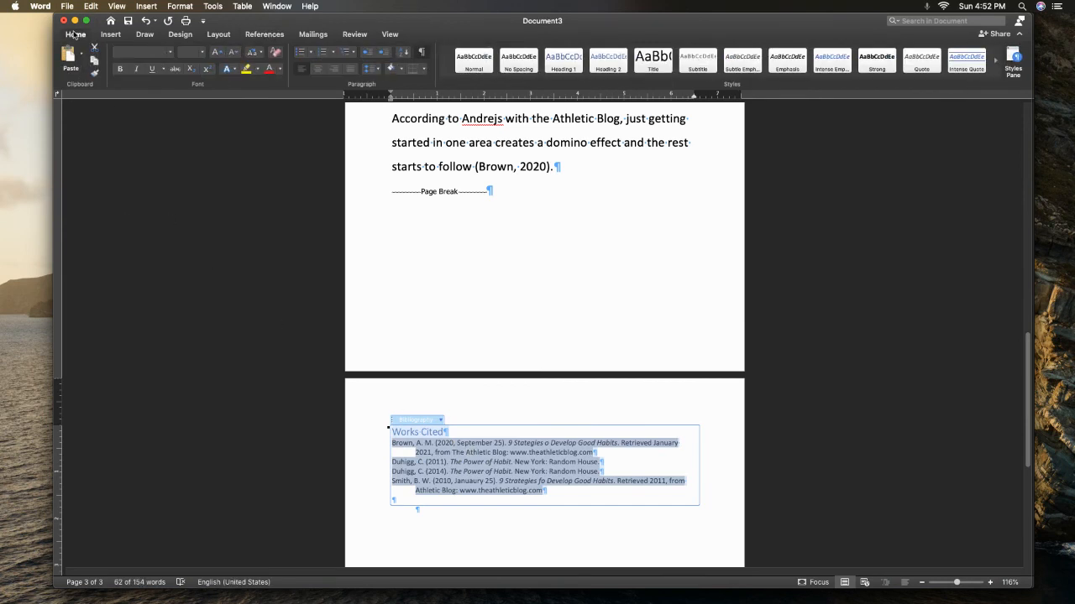
{"action": "left_click", "coordinate": [377, 69]}
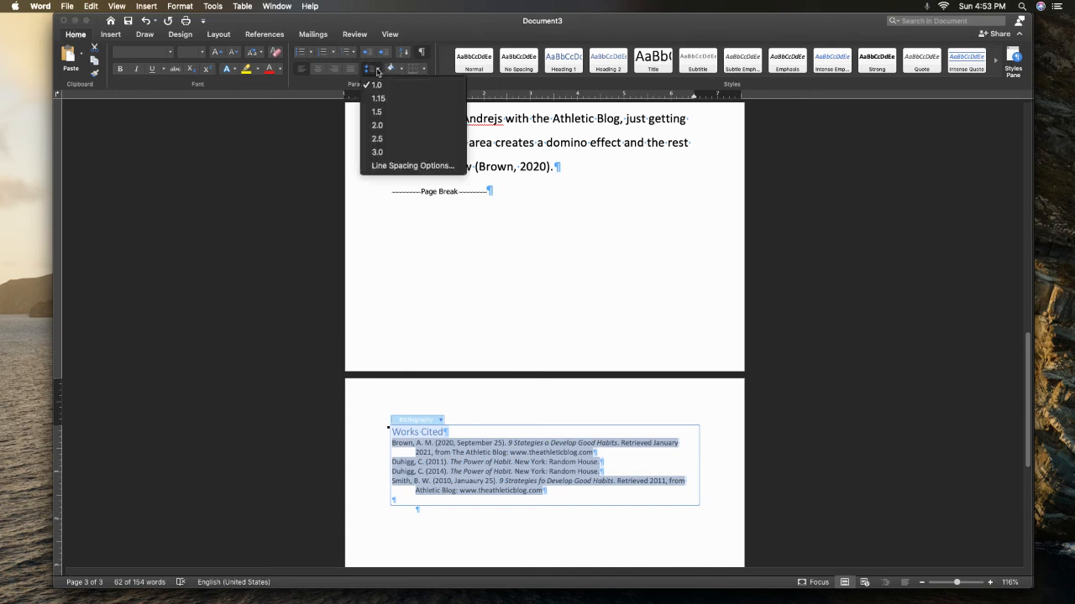
{"action": "left_click", "coordinate": [377, 125]}
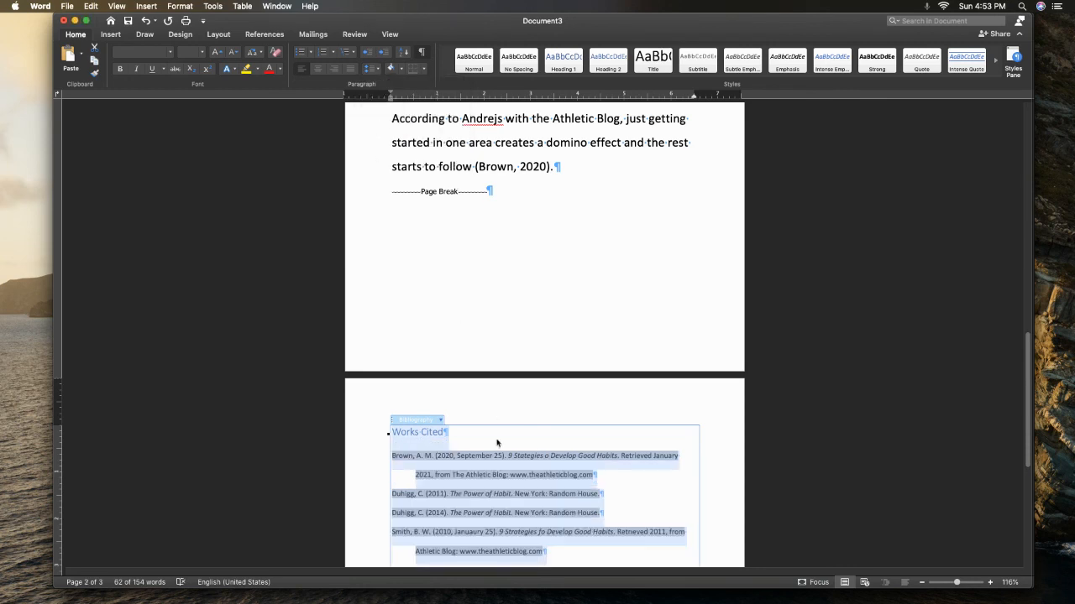
{"action": "left_click", "coordinate": [652, 510]}
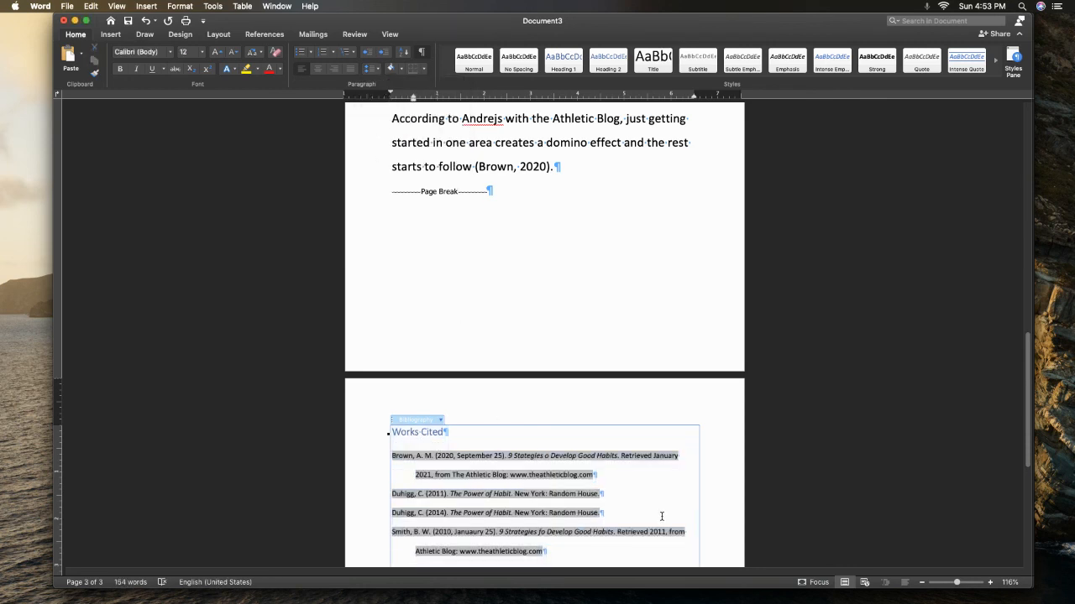
{"action": "left_click", "coordinate": [710, 431]}
{"action": "left_click", "coordinate": [582, 277]}
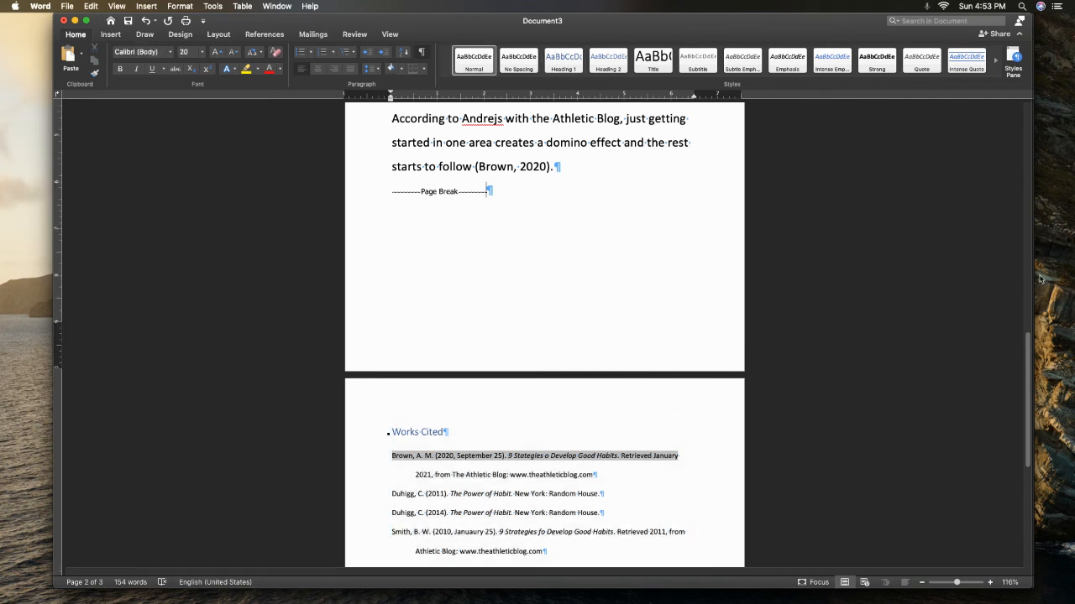
Check the Works Cited entries against the in-text citations in the Introduction and Attitude paragraphs
{"action": "mouse_move", "coordinate": [1028, 349]}
{"action": "left_mouse_down"}
{"action": "mouse_move", "coordinate": [1018, 328]}
{"action": "mouse_move", "coordinate": [1016, 387]}
{"action": "left_mouse_up"}
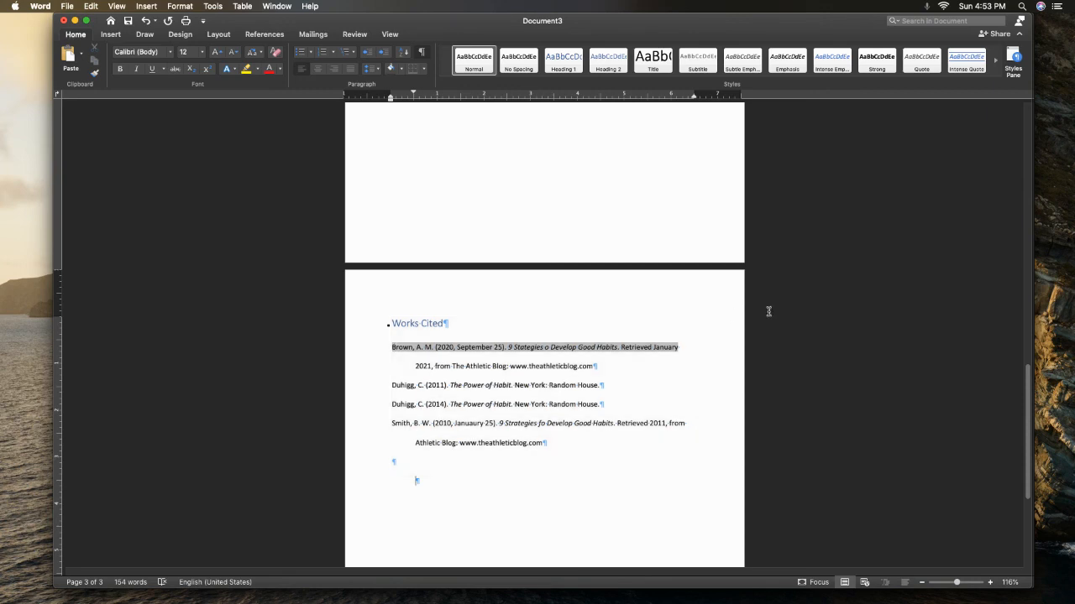
{"action": "scroll", "coordinate": [1027, 394], "scroll_direction": "up", "scroll_amount": 5}
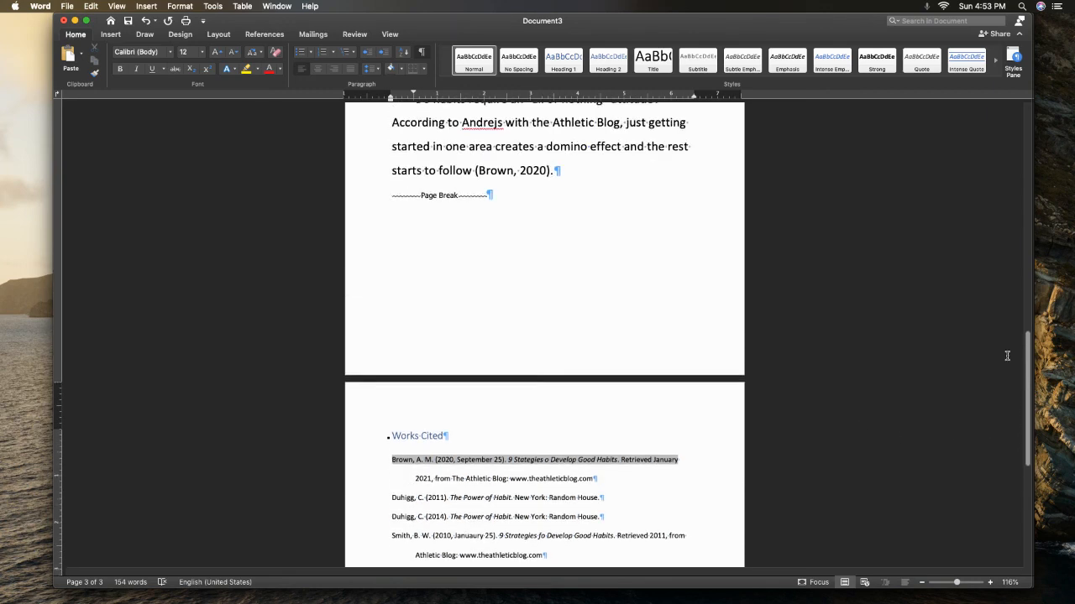
{"action": "left_click", "coordinate": [413, 239]}
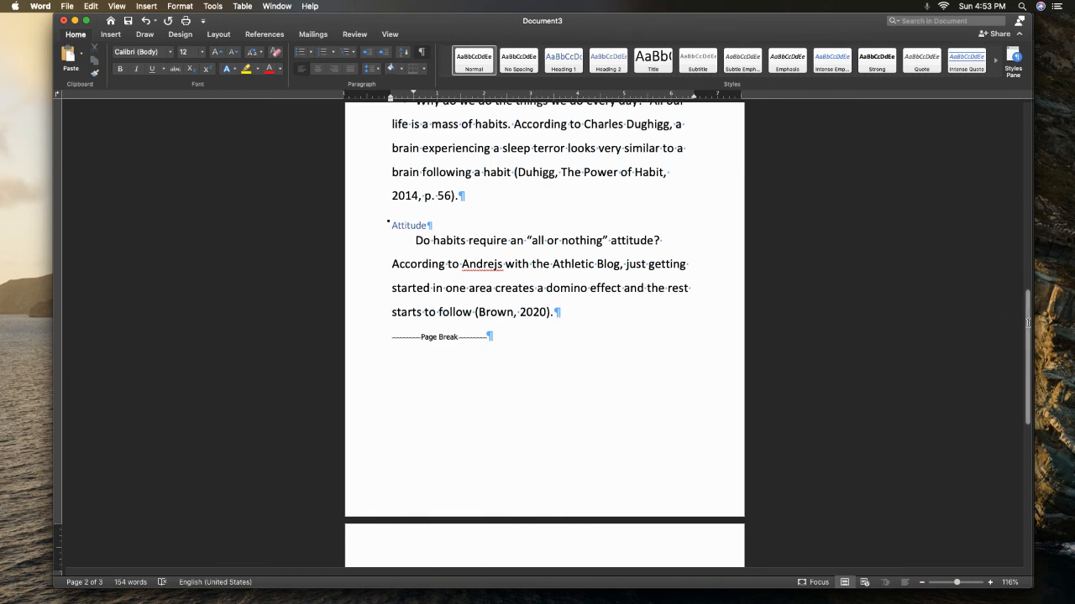
{"action": "left_click_drag", "start_coordinate": [1032, 324], "coordinate": [1031, 383]}
{"action": "left_click", "coordinate": [428, 424]}
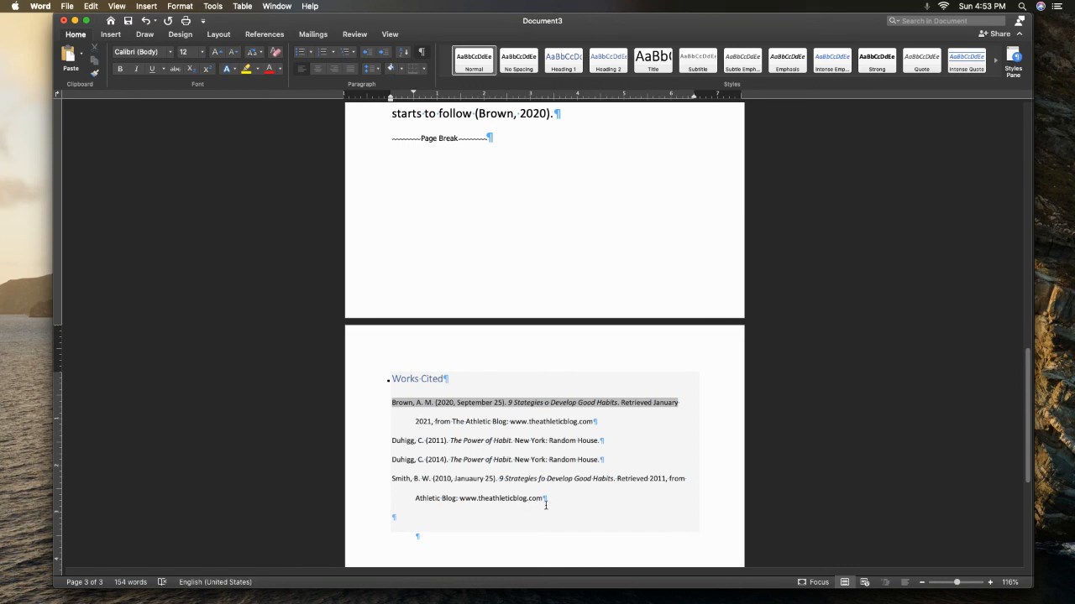
Select the last line of the final Works Cited entry and bring up the reference commands
{"action": "left_click_drag", "start_coordinate": [546, 501], "coordinate": [414, 501]}
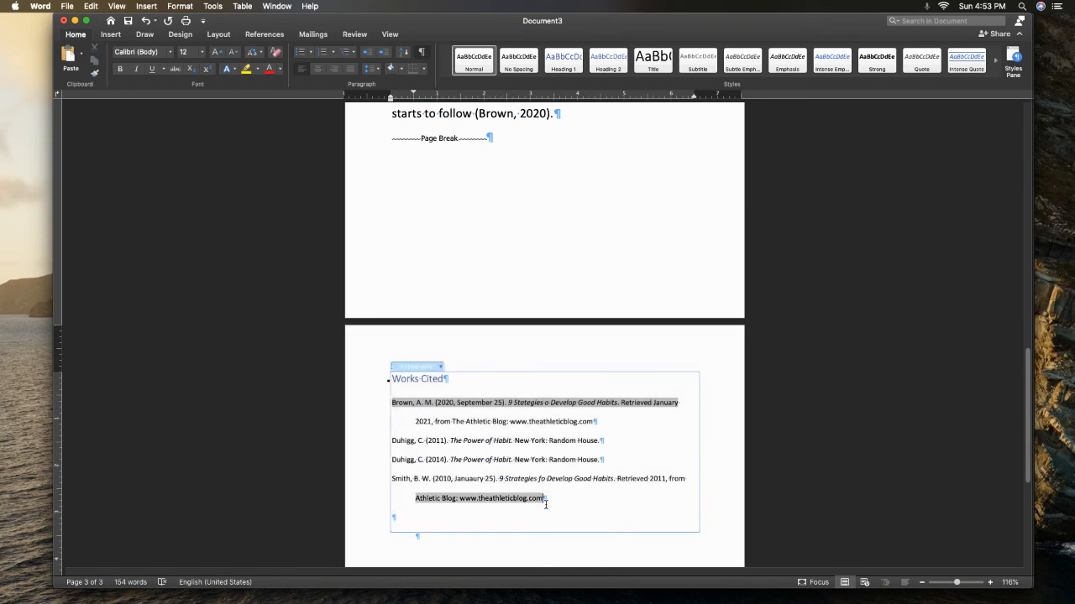
{"action": "left_click", "coordinate": [263, 34]}
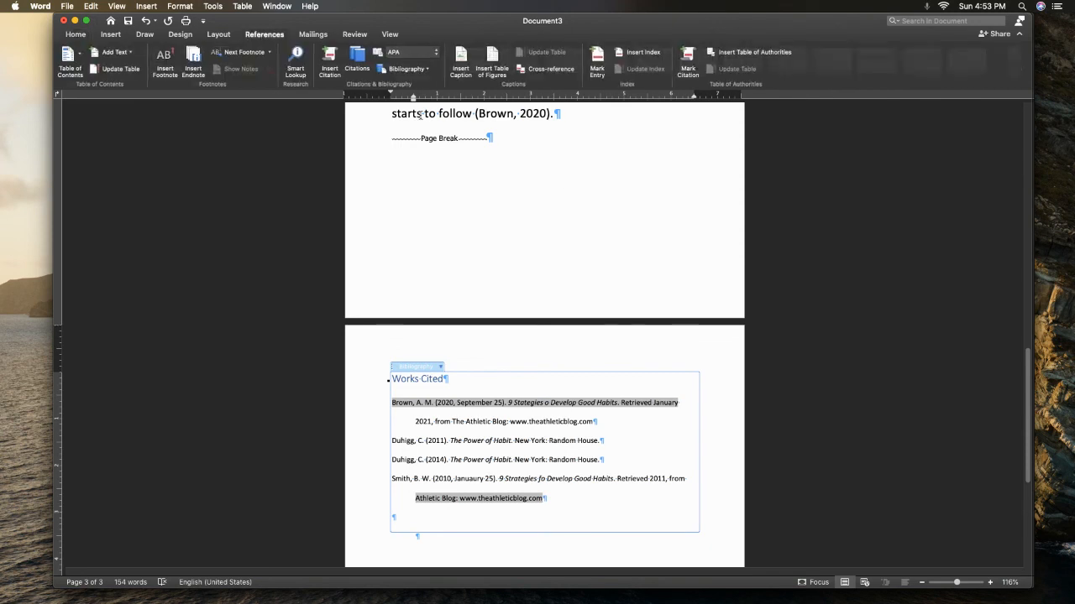